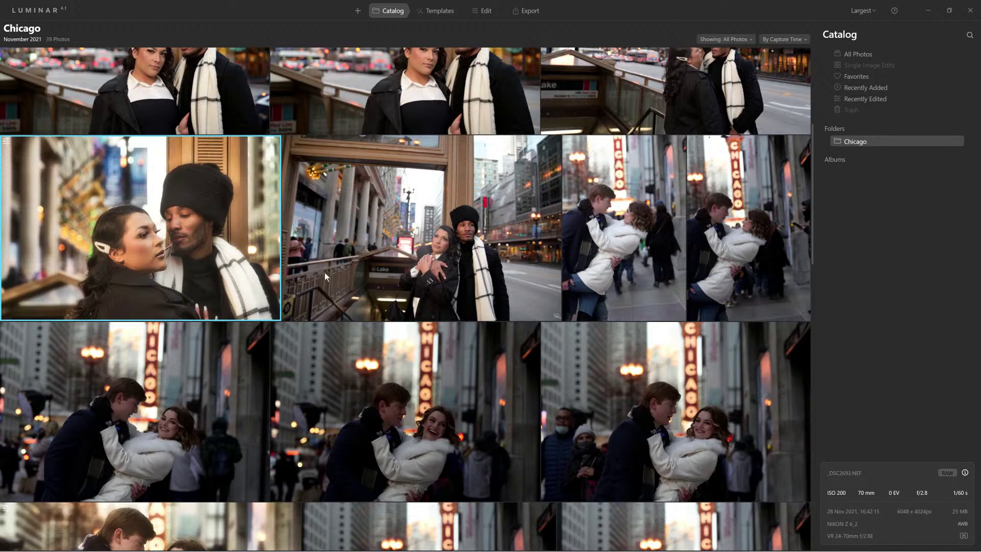
Step: Show the Chicago catalog folder in File Explorer and maximize the window
right_click(880, 142)
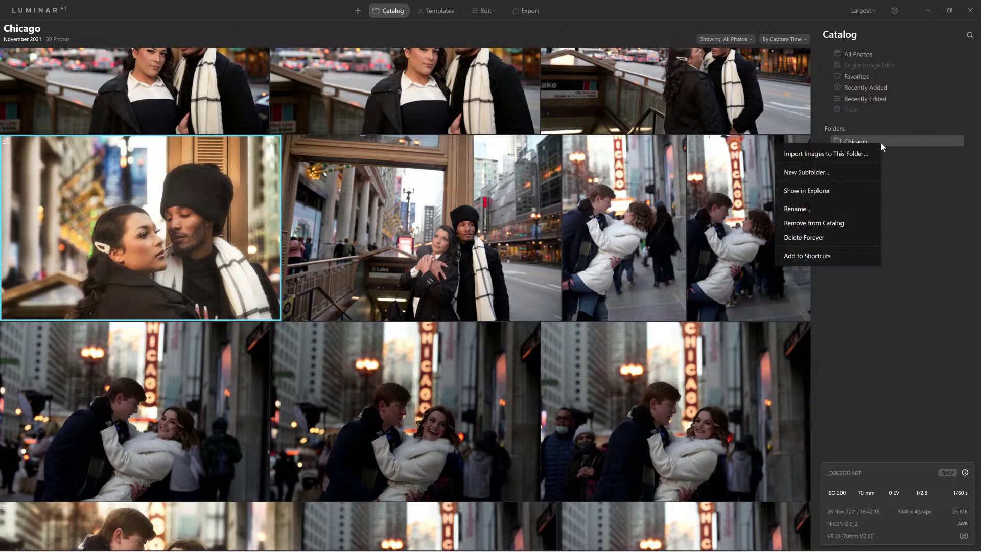
left_click(816, 188)
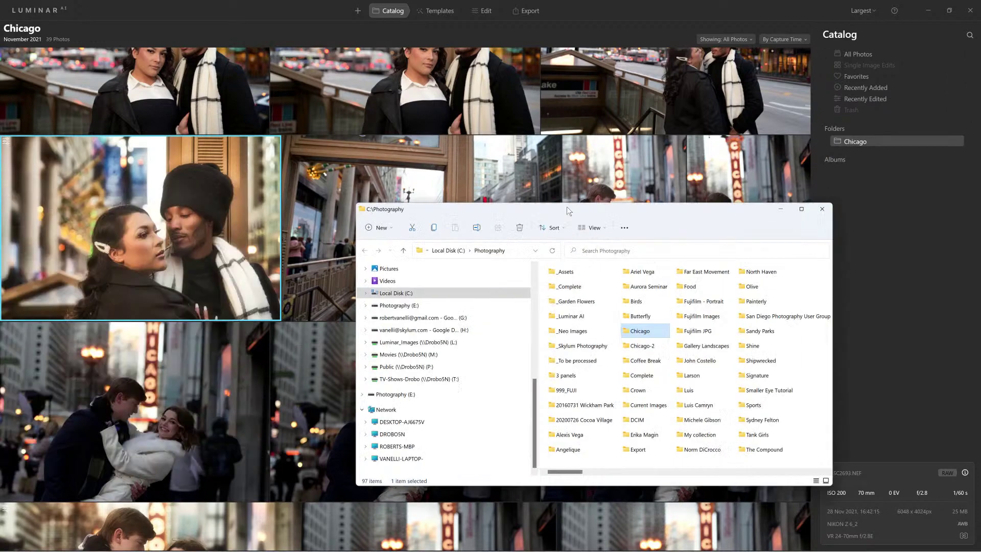
left_click_drag(566, 207, 483, 109)
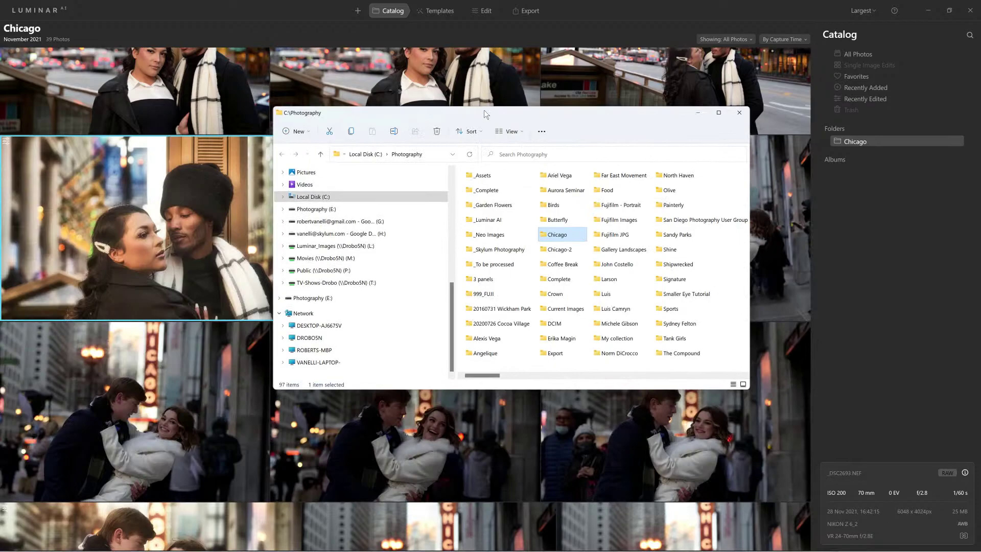
double_click(566, 117)
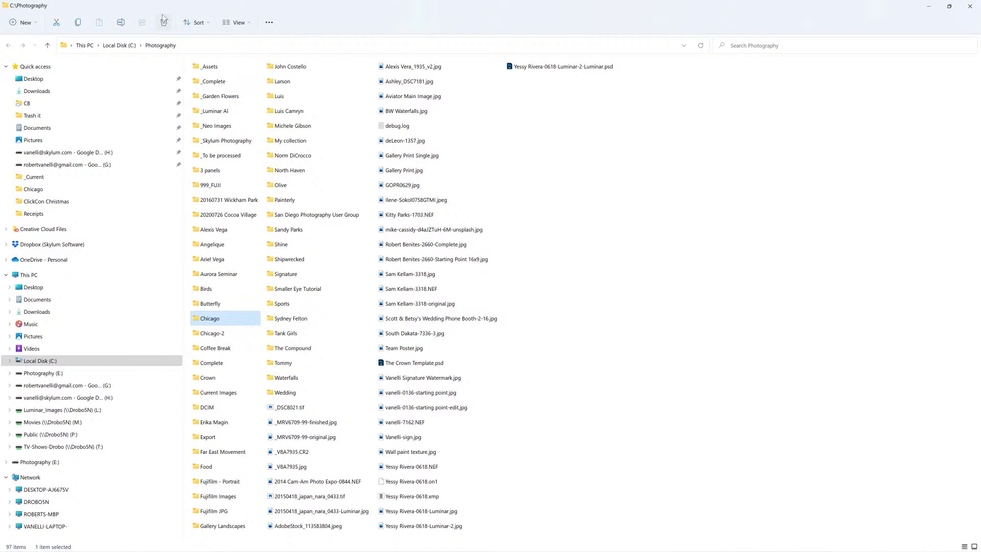
Step: Go up to the root of Local Disk (C:) and reopen the Photography folder to examine its subfolders
left_click(126, 49)
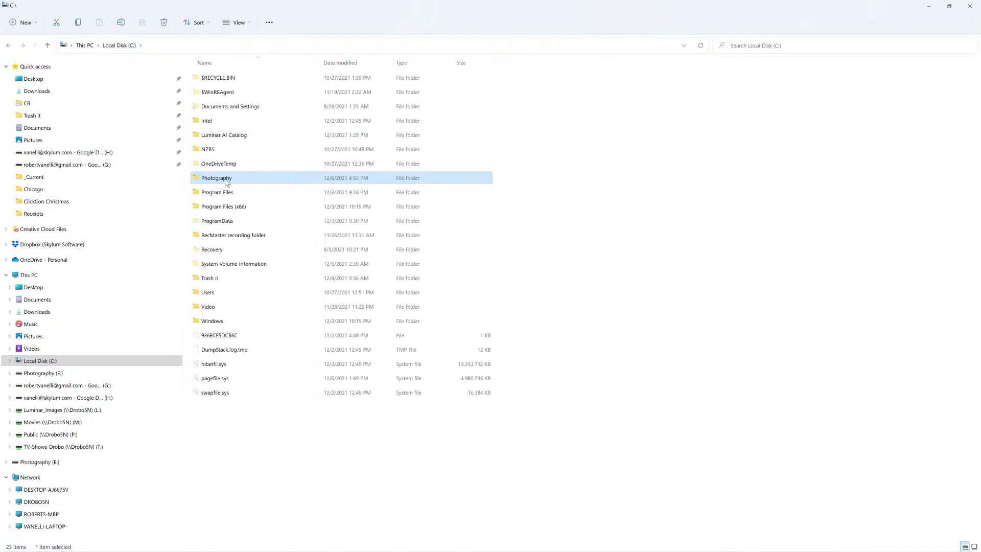
mouse_move(226, 183)
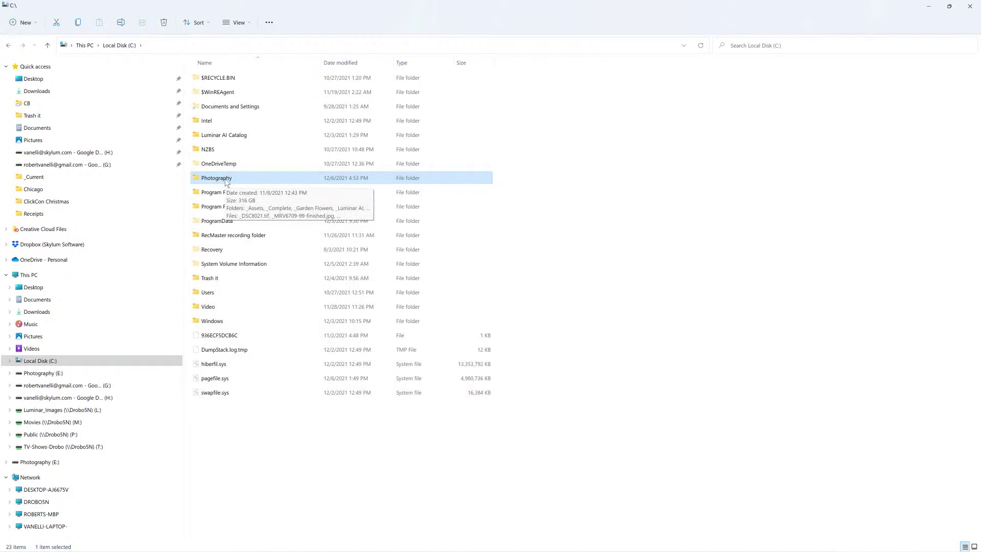
double_click(251, 180)
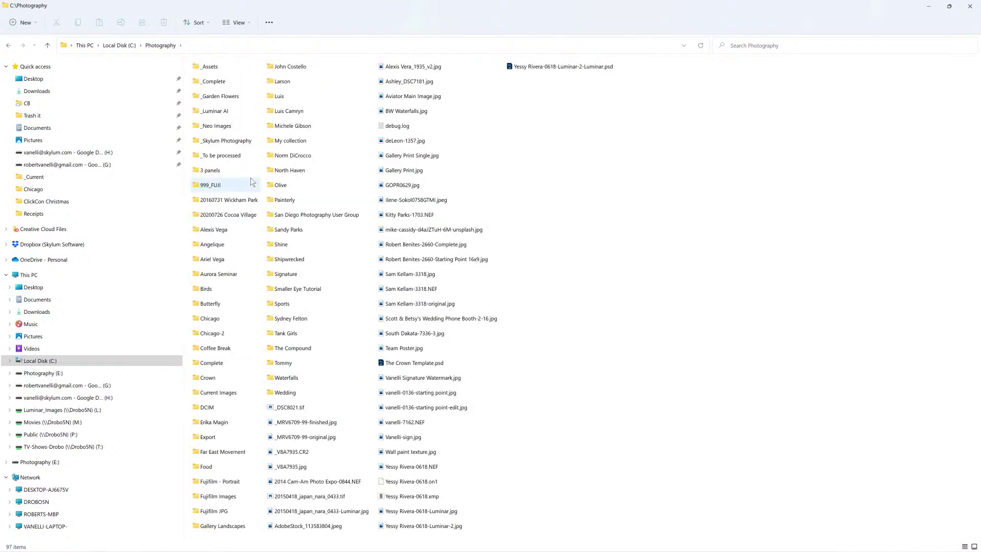
mouse_move(251, 181)
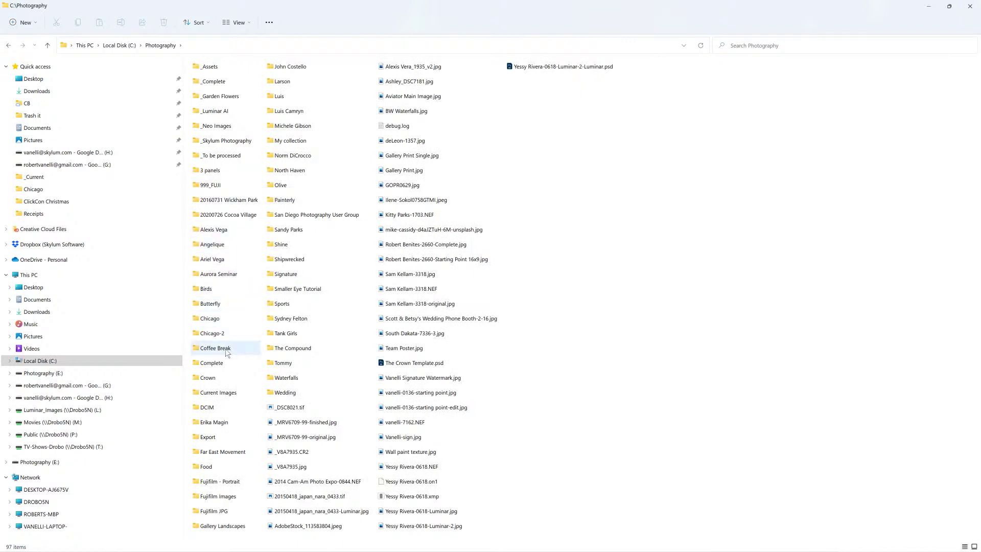
mouse_move(226, 353)
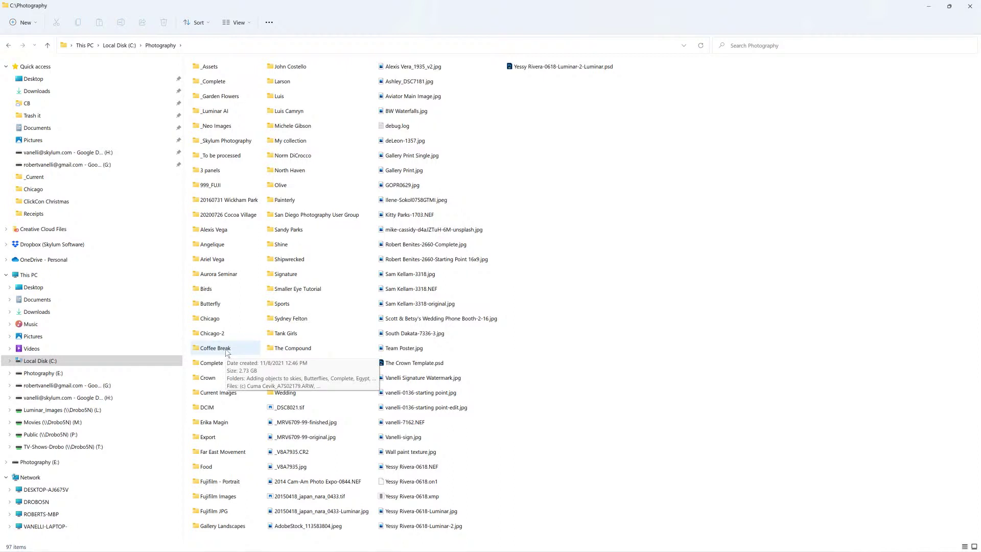
Step: Minimize the open windows and set the Windows display scale to 200%
left_click(928, 8)
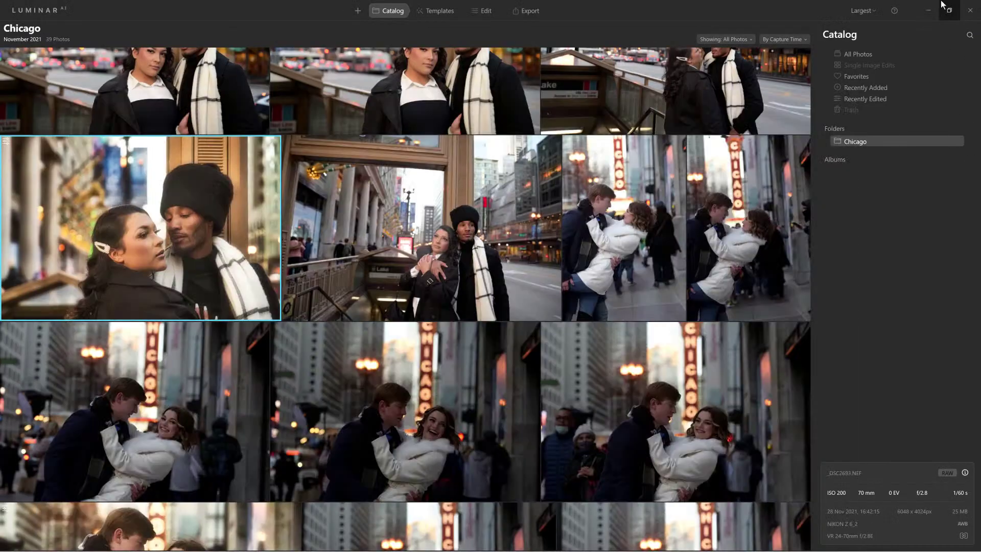
left_click(933, 11)
right_click(675, 99)
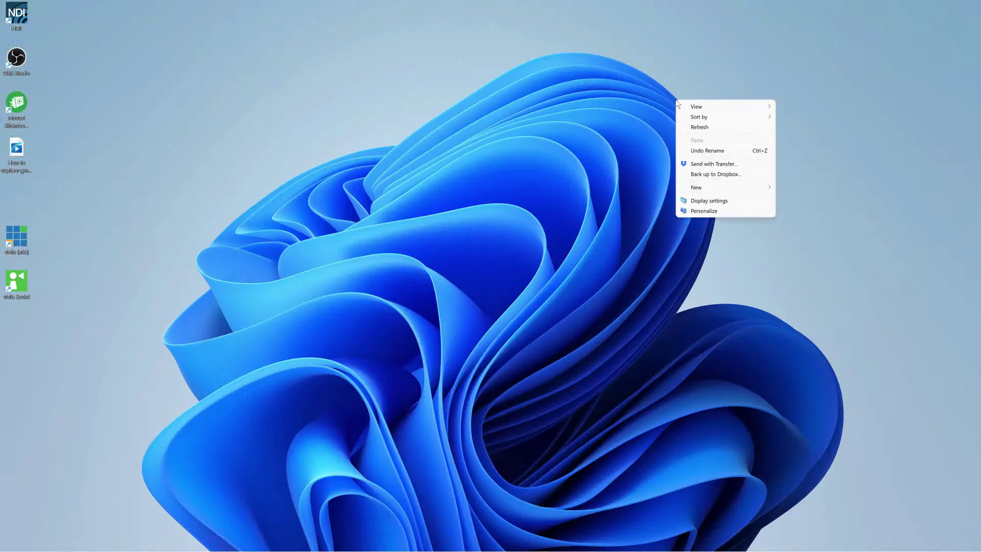
left_click(731, 199)
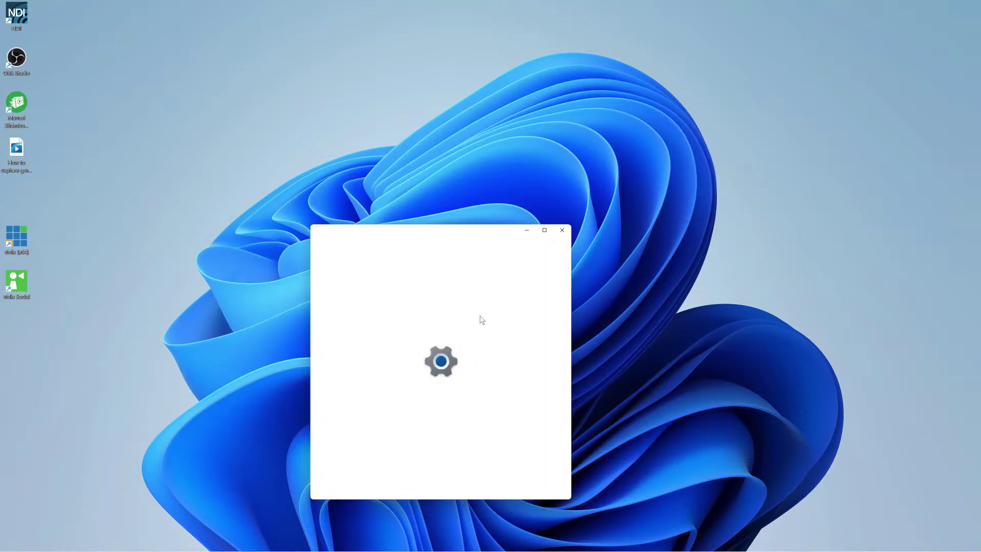
scroll(483, 410, "down", 3)
scroll(484, 412, "down", 5)
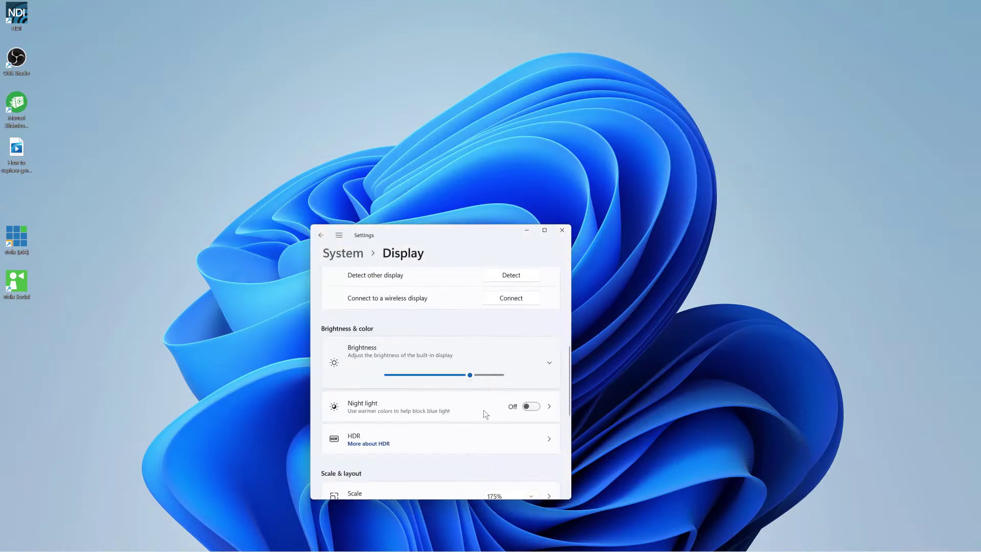
left_click(525, 347)
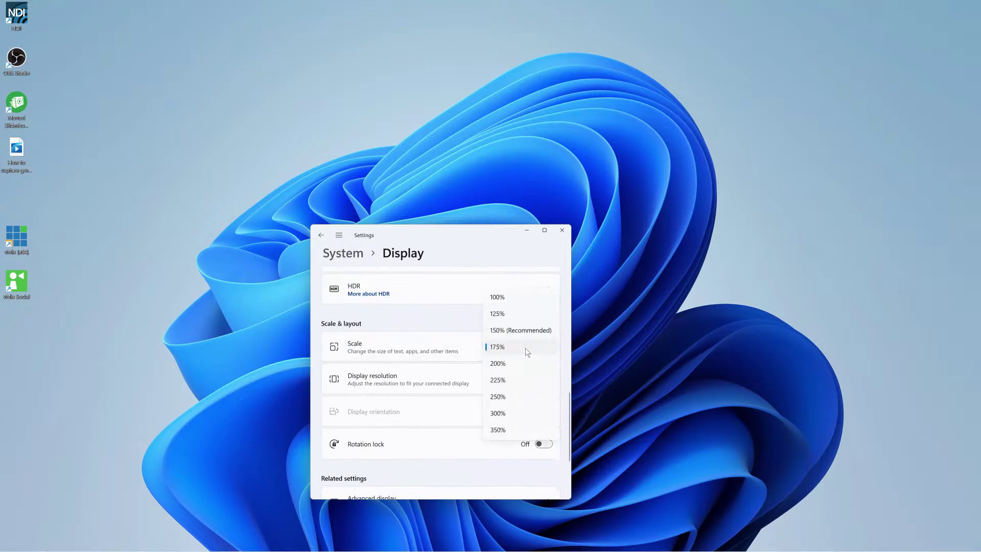
left_click(516, 363)
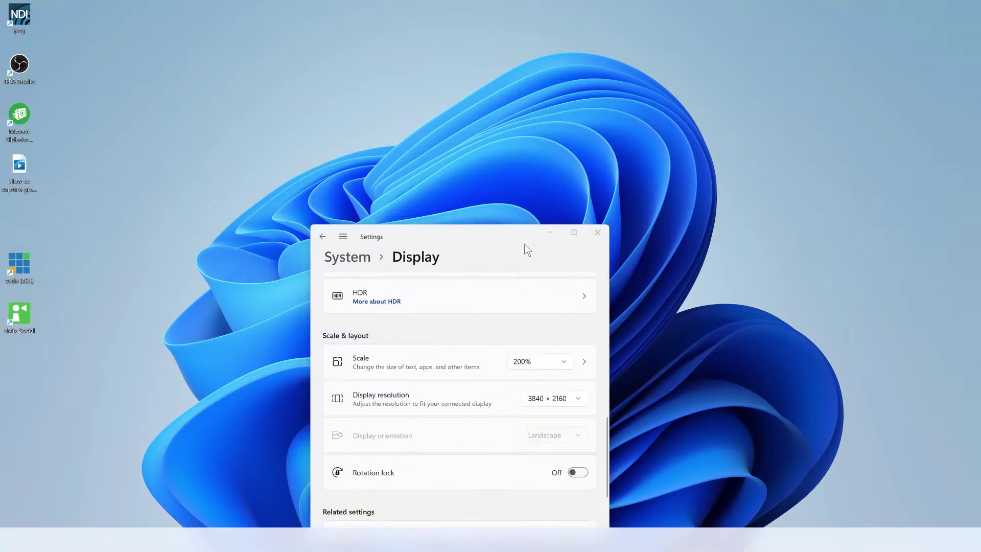
left_click(596, 233)
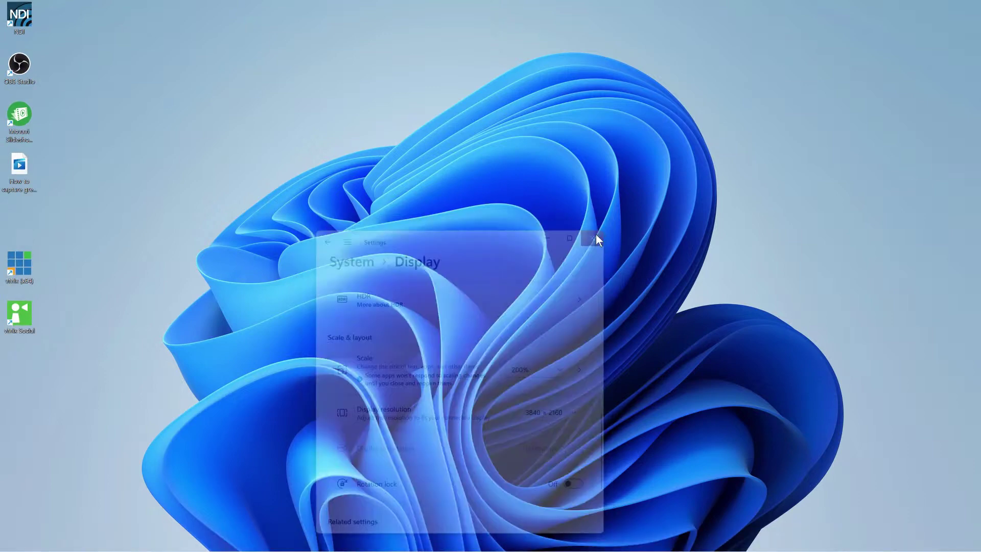
Step: Return to File Explorer and open the 20211130 Christmas in Chicago folder inside Photography's Chicago folder
mouse_move(314, 547)
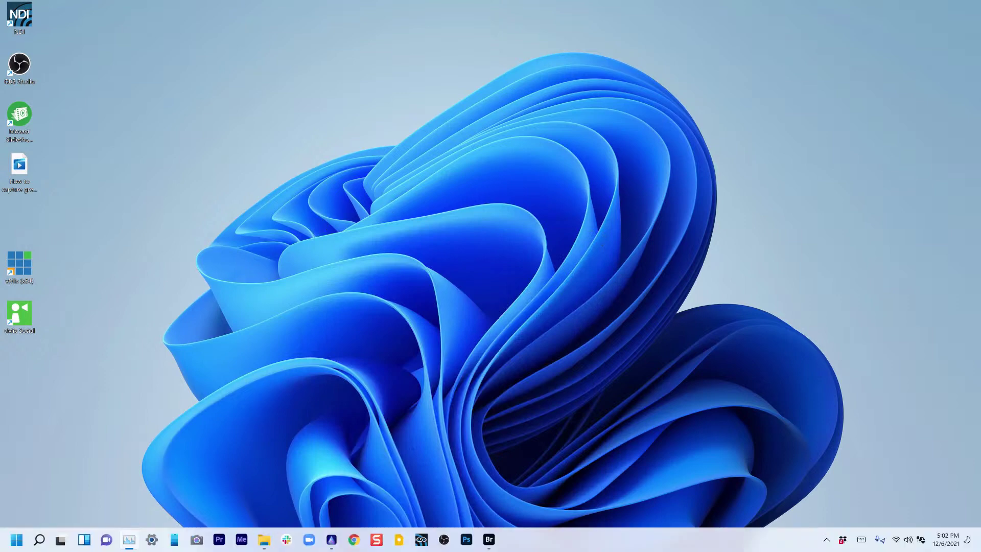
left_click(263, 540)
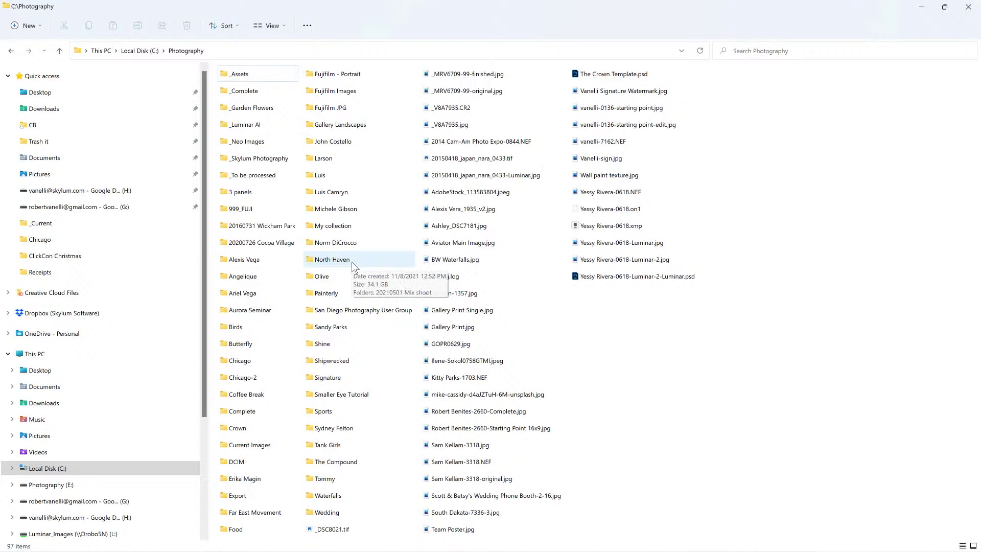
double_click(266, 360)
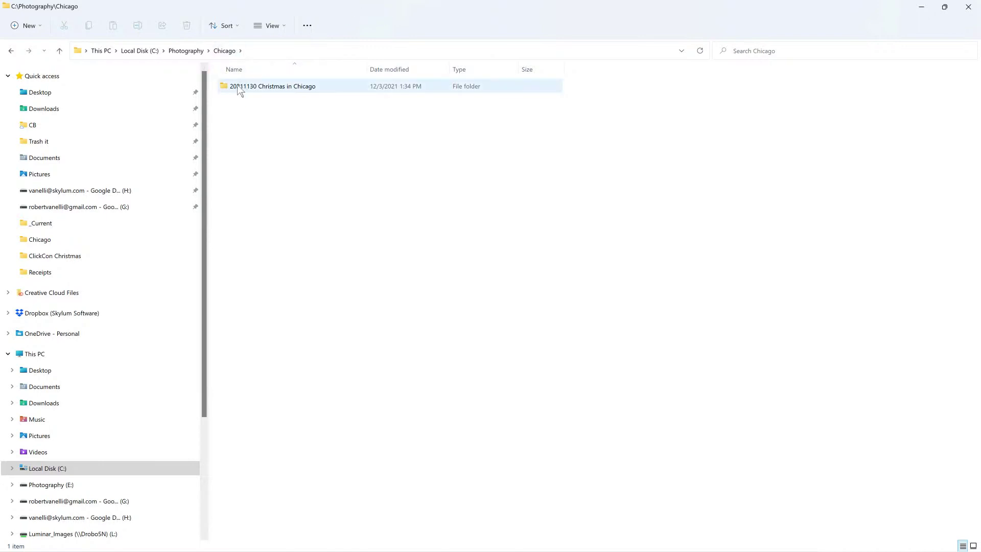
mouse_move(240, 91)
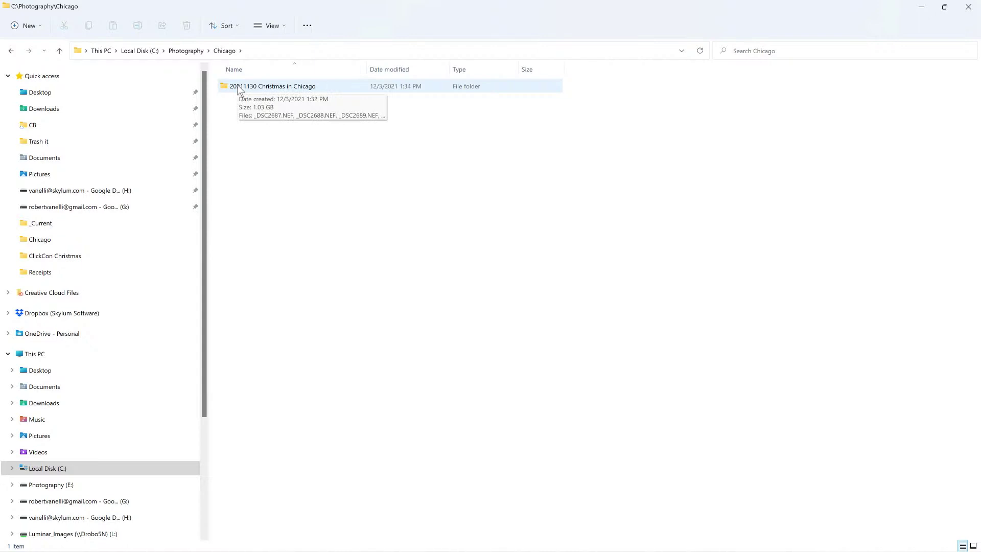
double_click(348, 87)
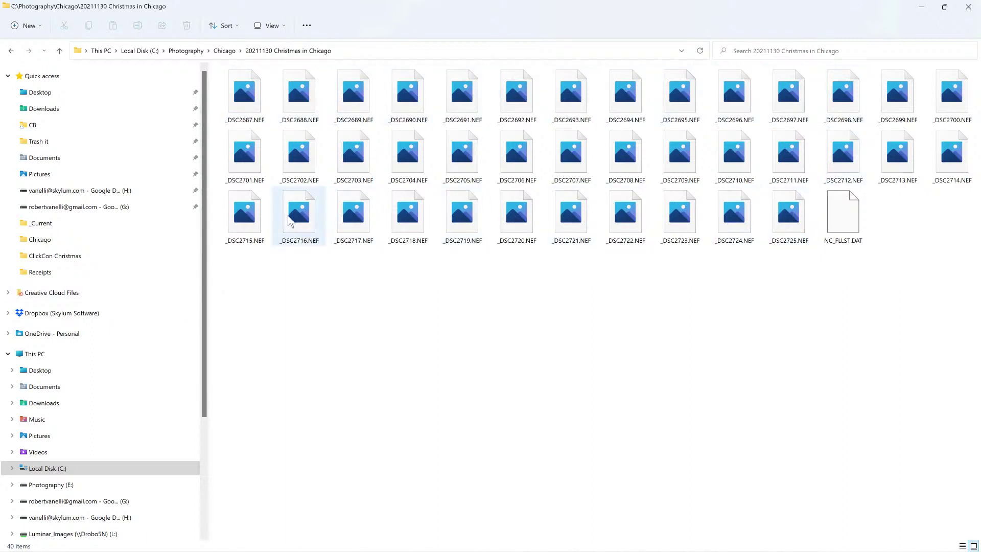
mouse_move(282, 221)
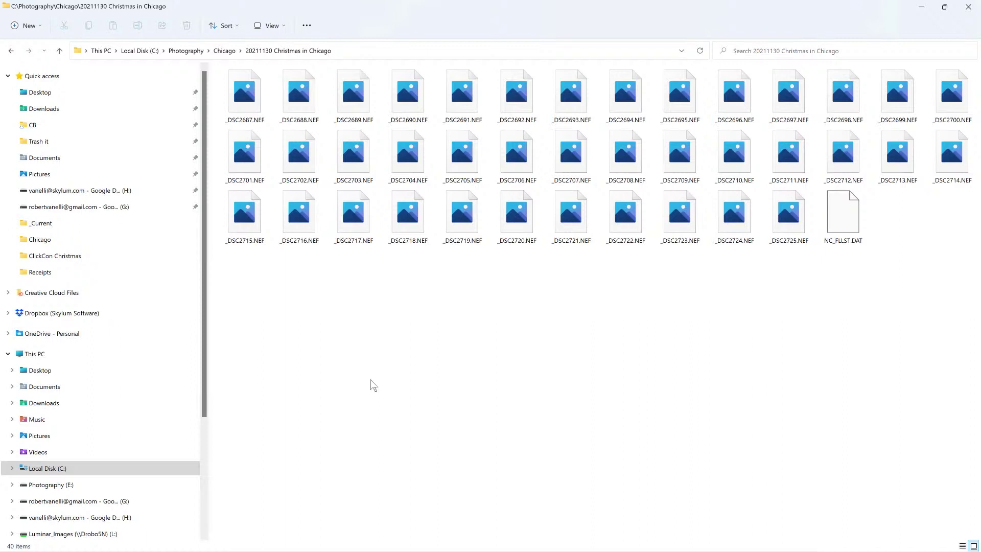
Step: Switch to Adobe Bridge and open Batch Rename for all files in the 20211130 Christmas in Chicago folder
key("Down")
mouse_move(319, 546)
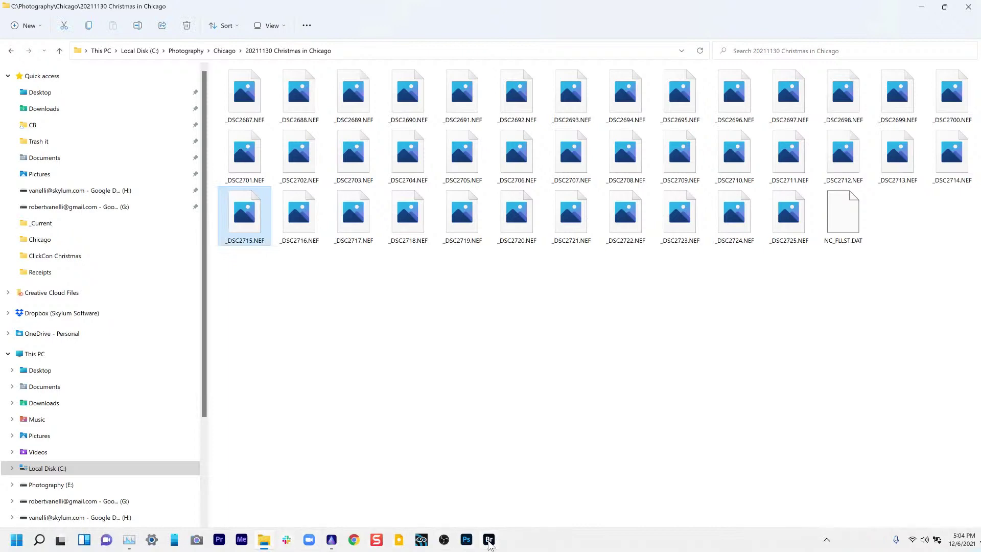
left_click(488, 541)
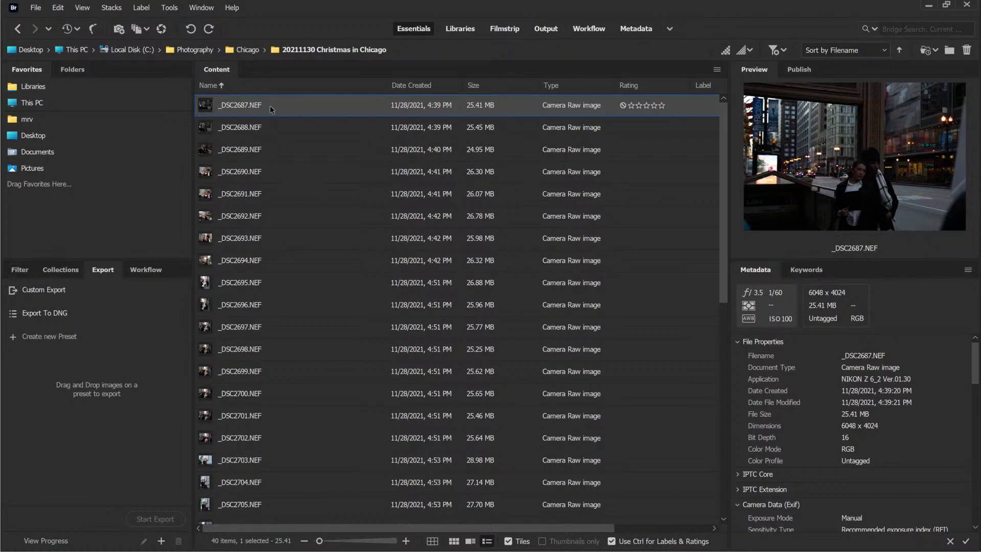
key("ctrl+a")
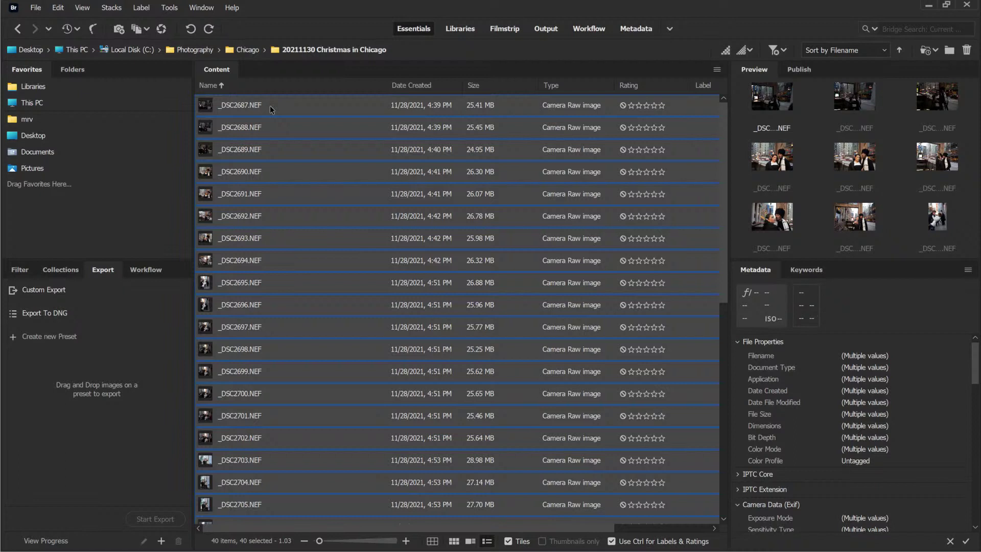
right_click(270, 106)
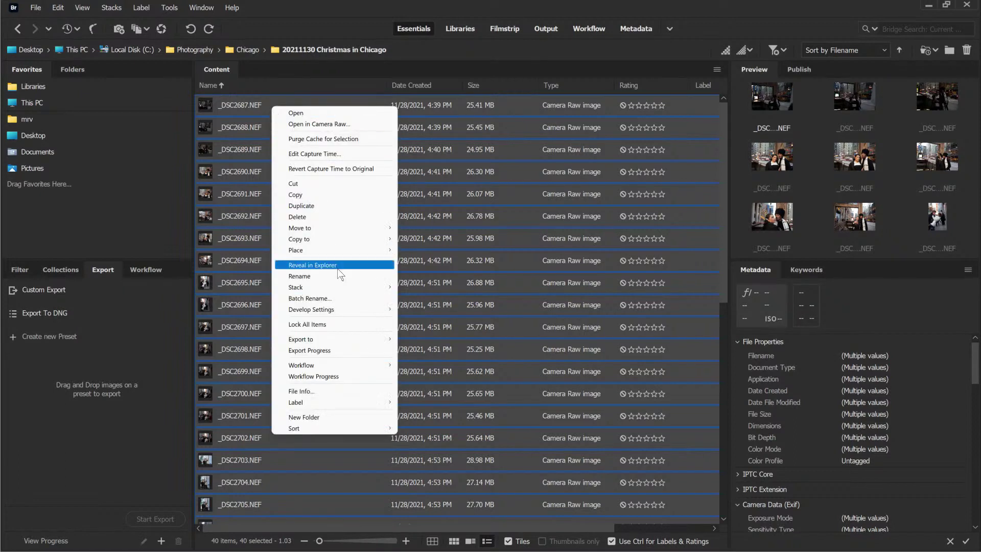
left_click(343, 298)
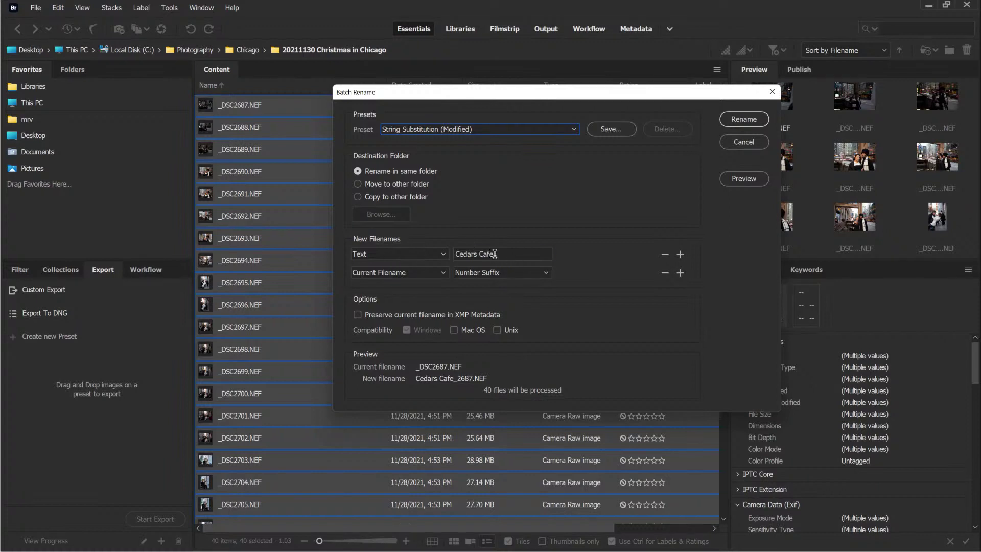
Step: Batch rename the files using the text "Christmas in Chicago Photo Walk_" followed by the current filename's number suffix
left_click_drag(495, 254, 441, 259)
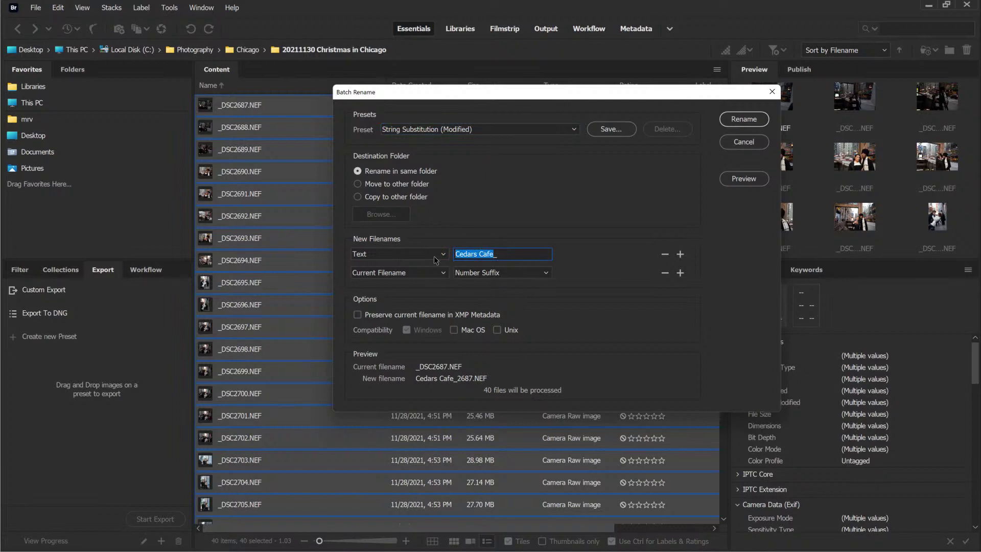
type("Christma")
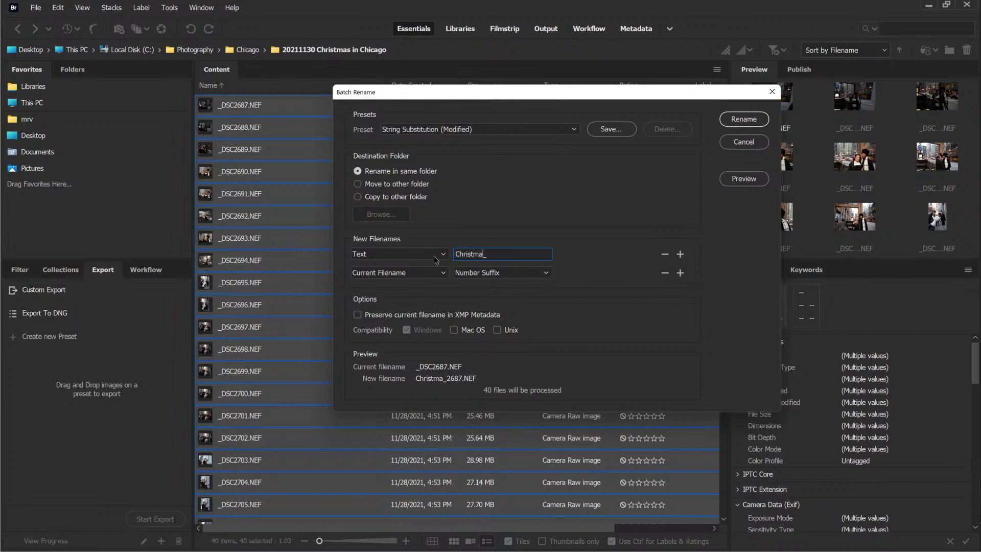
type("s in Chicao")
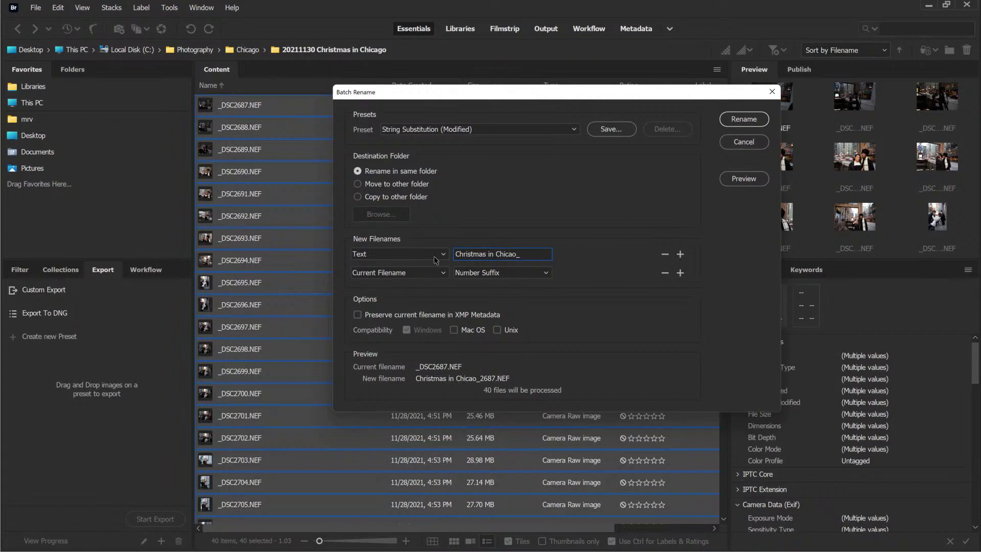
key("BackSpace")
type("go Photo W")
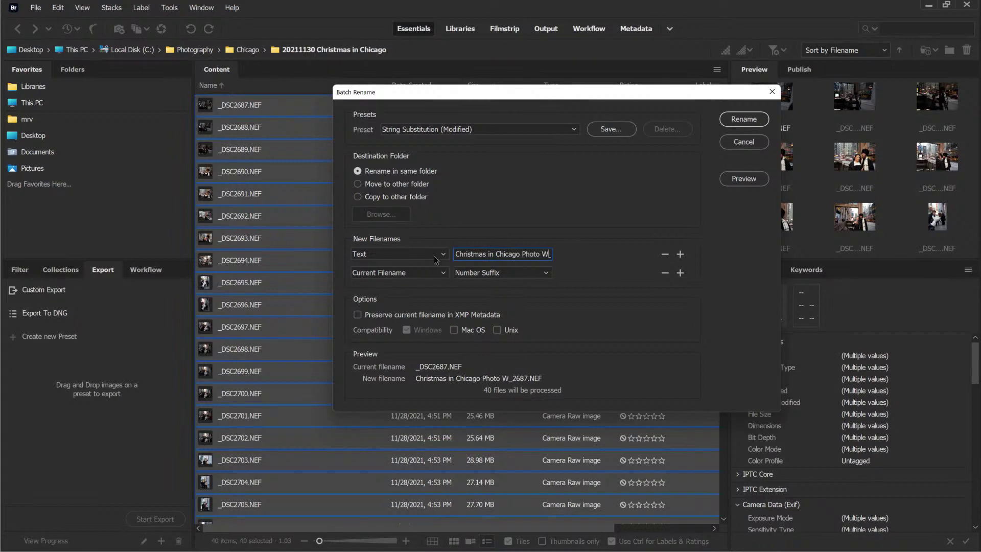
type("alk")
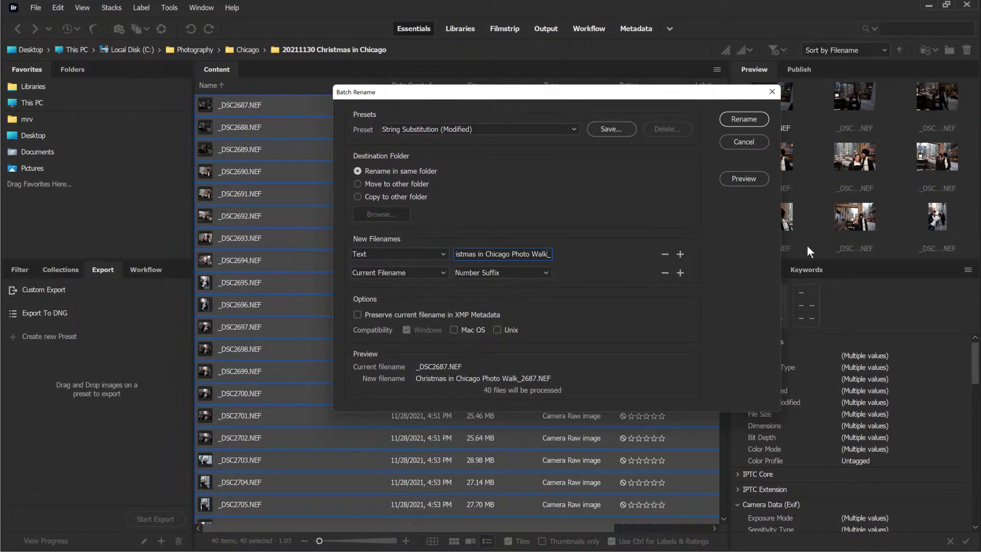
left_click(755, 119)
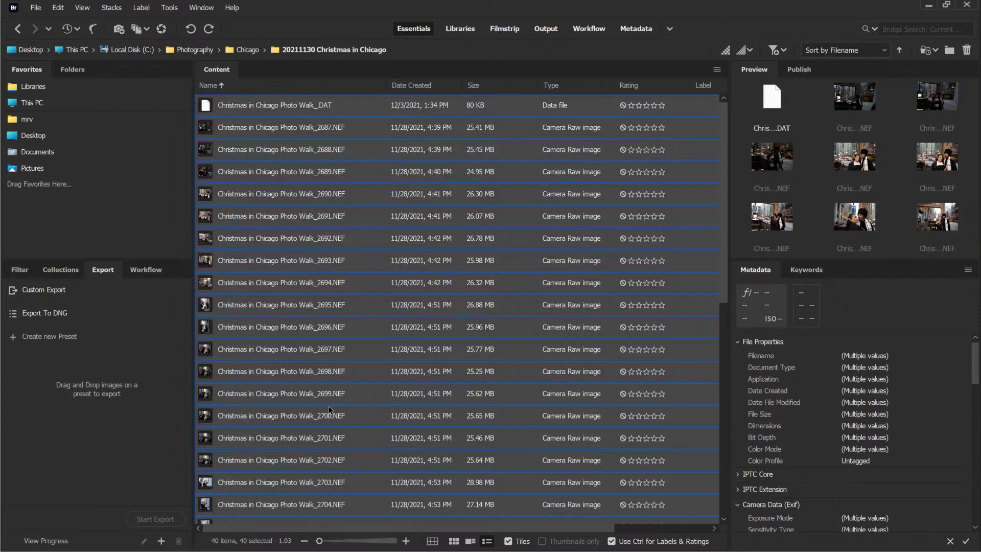
Step: Close Adobe Bridge and the File Explorer window
left_click(965, 6)
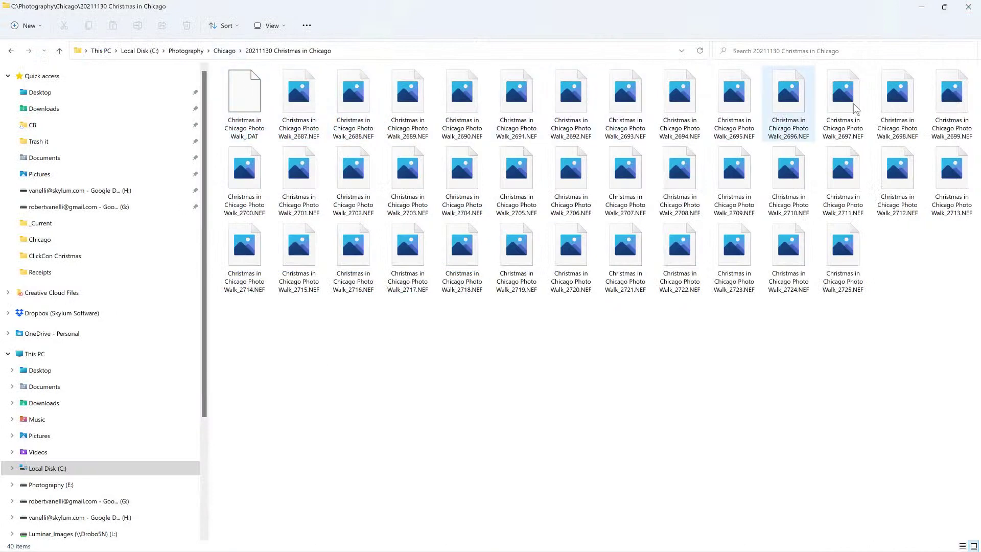
left_click(967, 13)
mouse_move(138, 544)
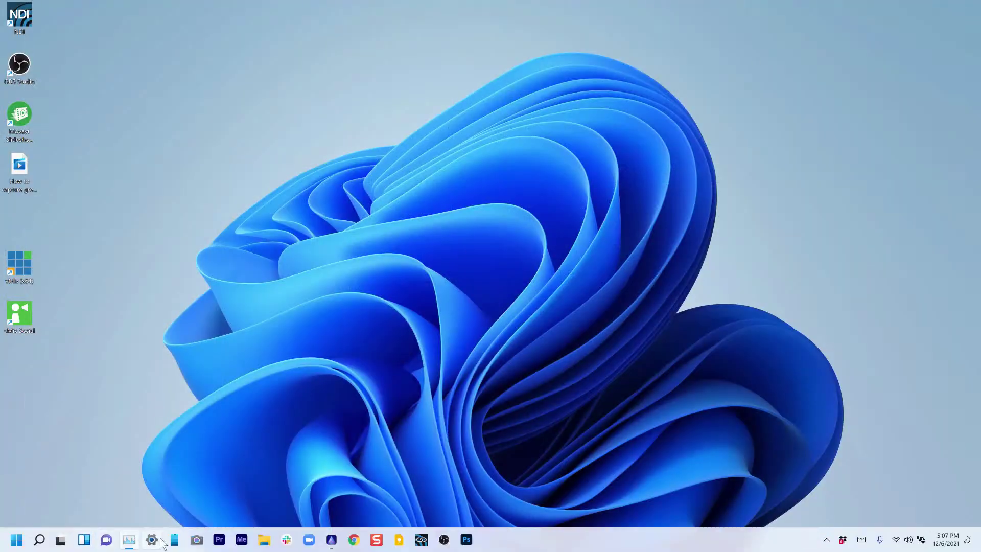
Step: Switch to Luminar AI and show its catalog
left_click(330, 539)
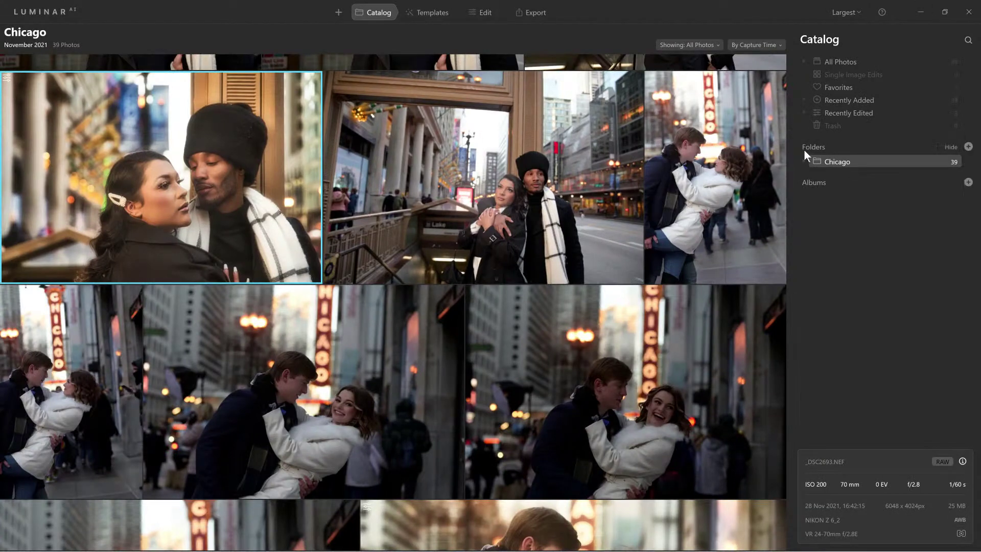
Step: Browse to C:\Photography\Chicago\20211130 Christmas in Chicago as a folder to add to the catalog, and cancel the selection
left_click(968, 147)
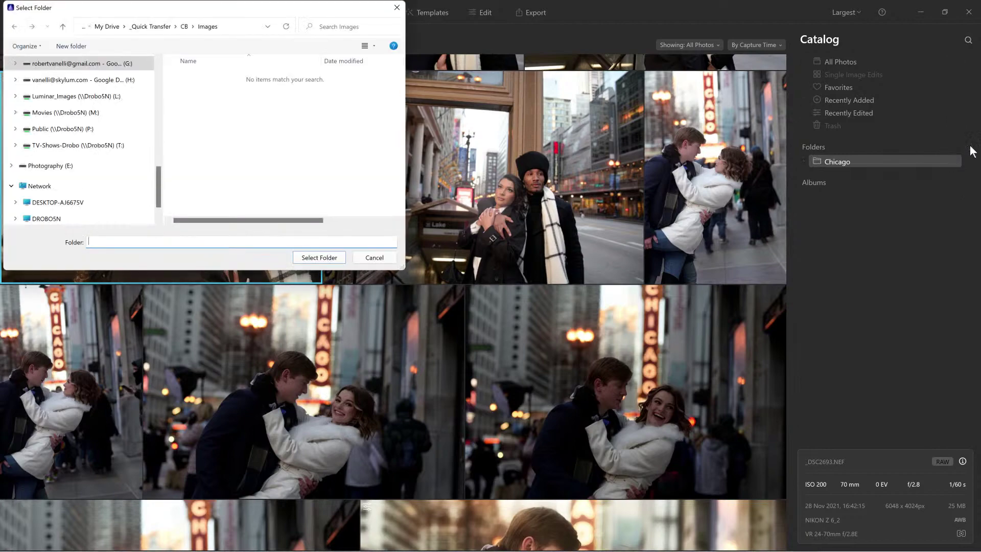
left_click_drag(150, 8, 420, 158)
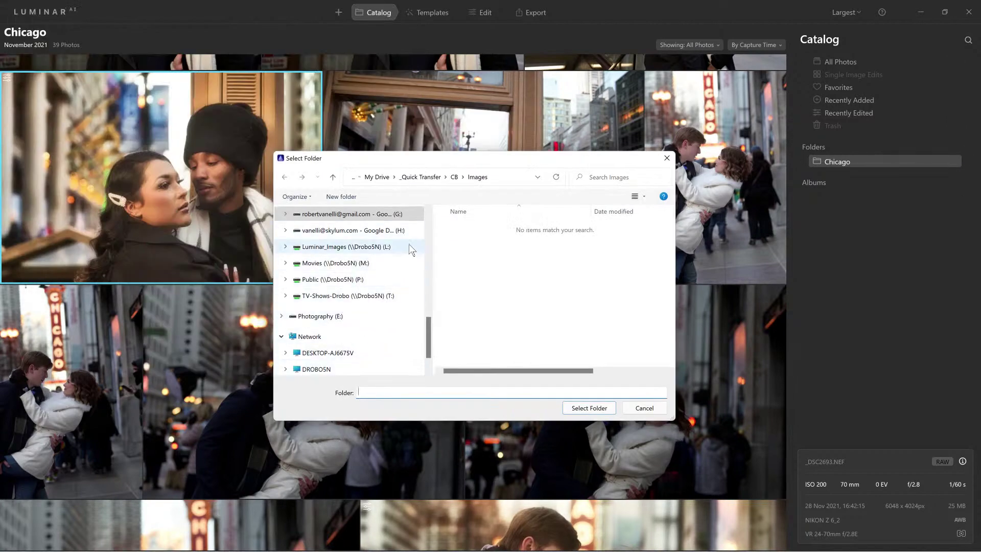
scroll(430, 312, "up", 10)
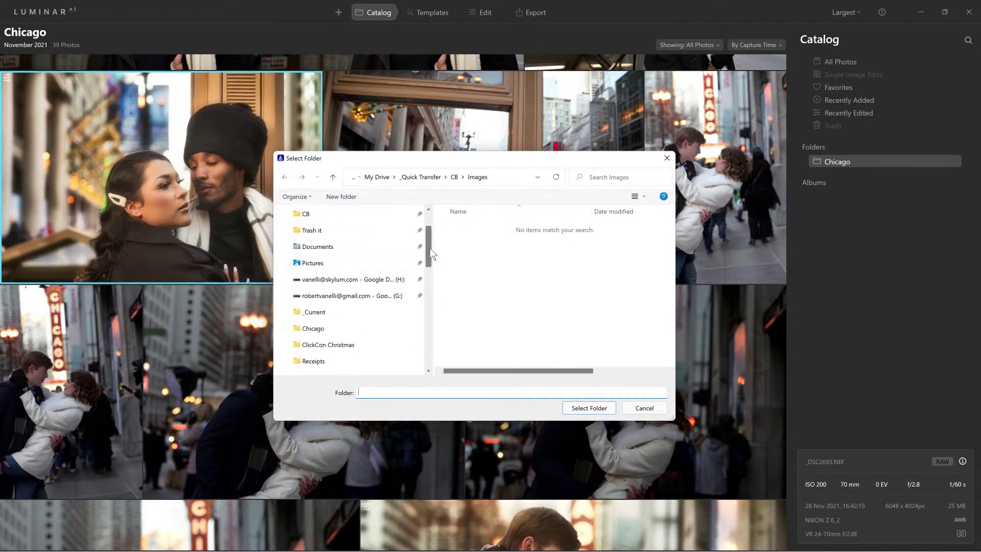
left_click_drag(430, 247, 425, 217)
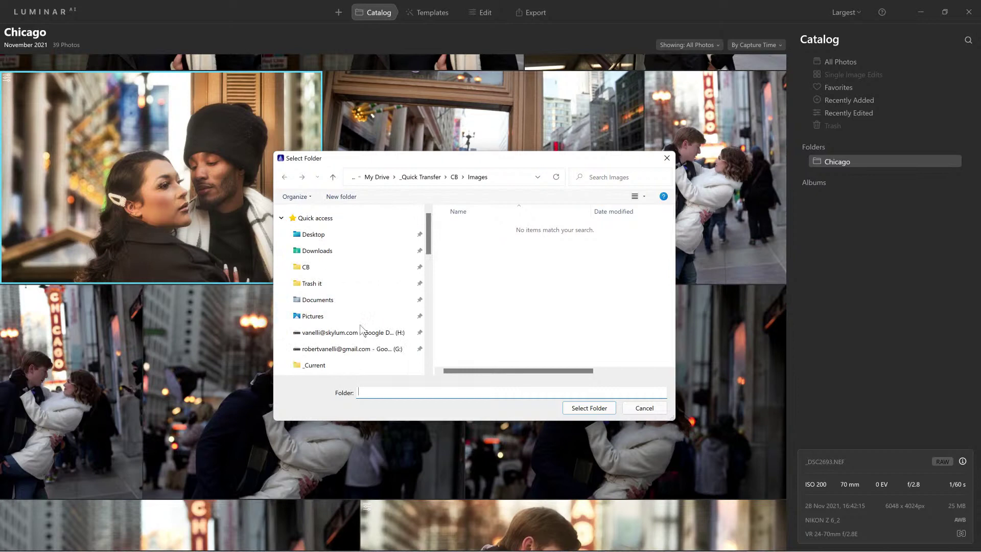
scroll(361, 329, "down", 1)
scroll(361, 329, "up", 1)
left_click_drag(429, 237, 431, 302)
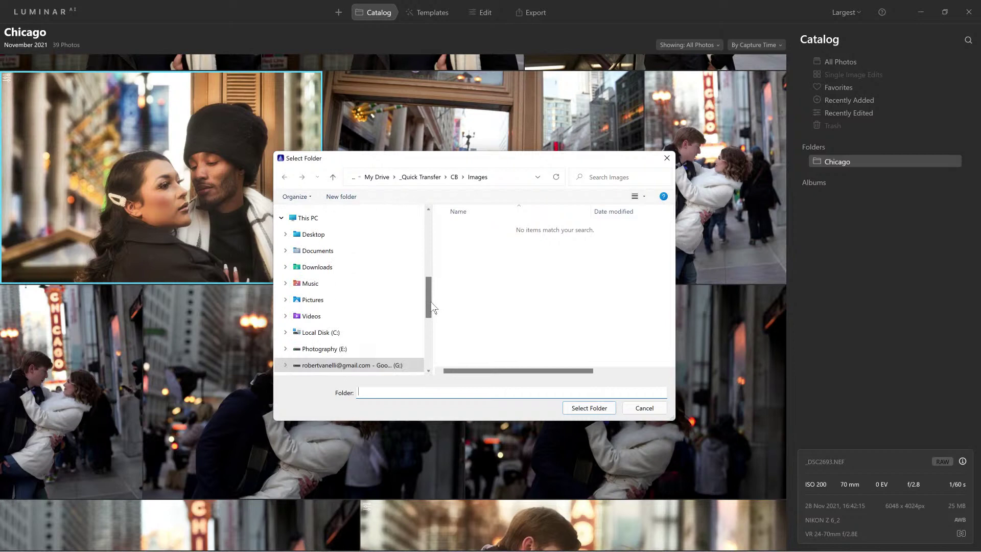
left_click(378, 333)
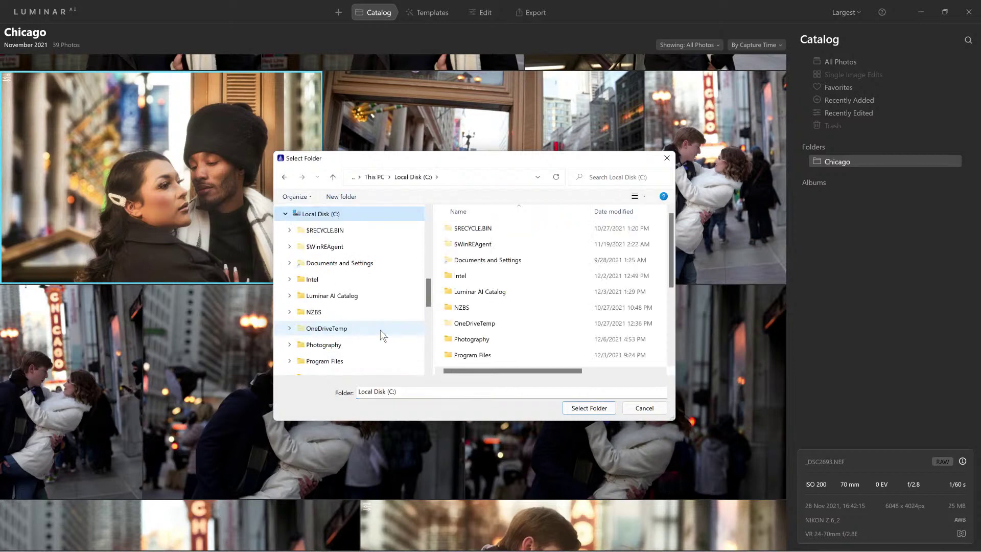
scroll(488, 324, "down", 1)
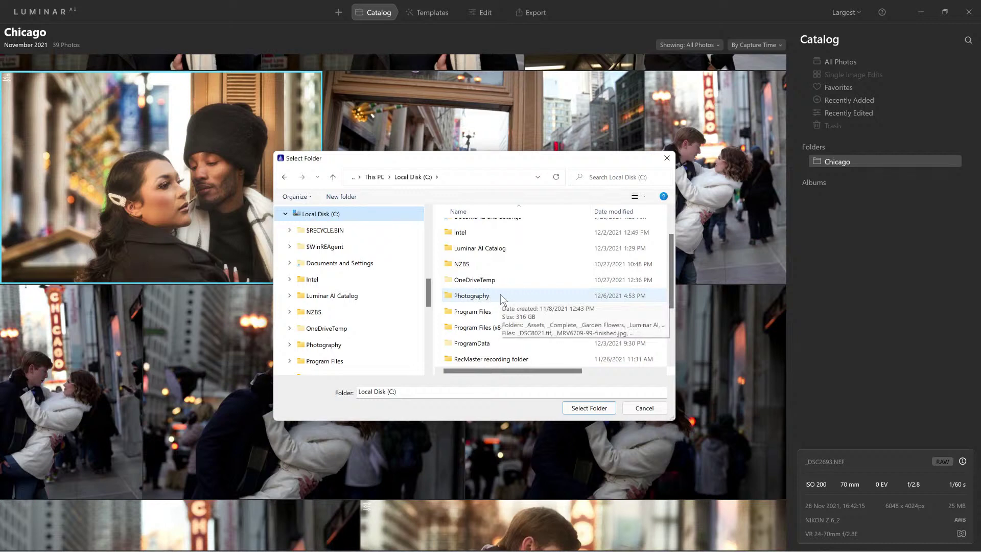
double_click(471, 296)
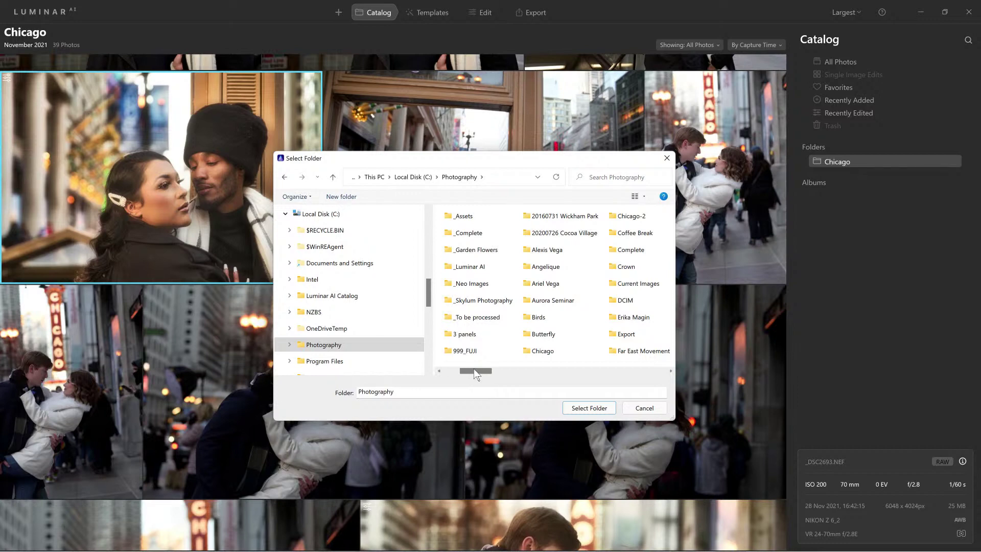
left_click_drag(474, 370, 493, 372)
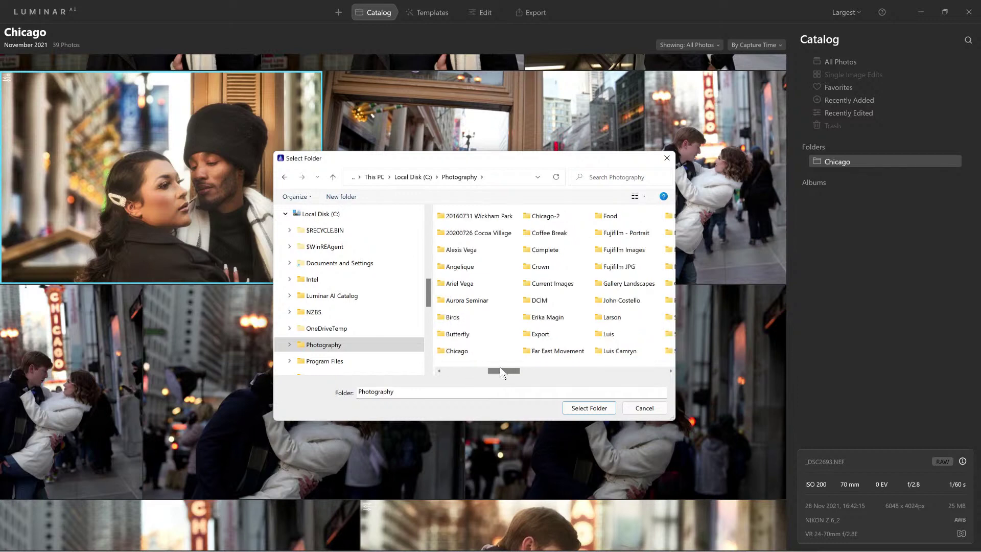
double_click(453, 351)
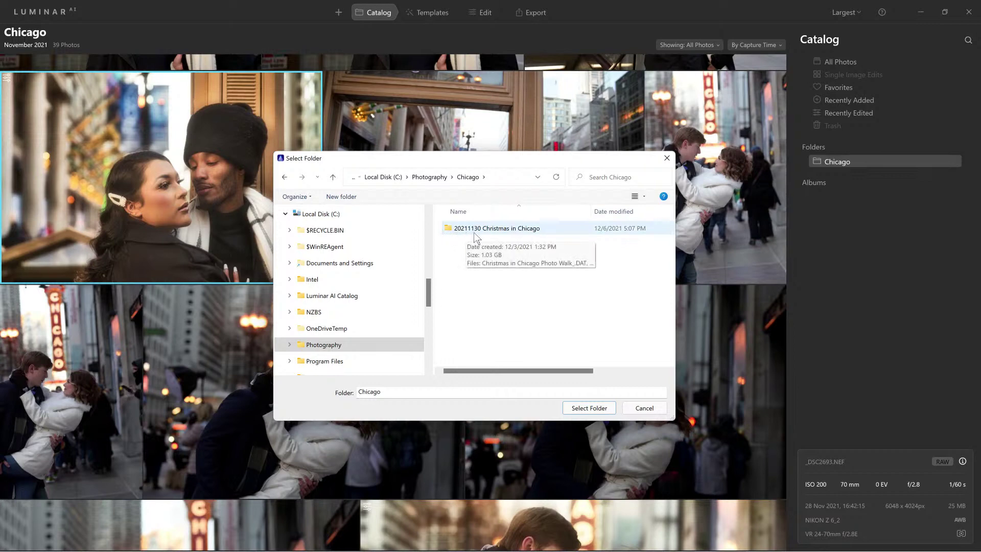
double_click(521, 231)
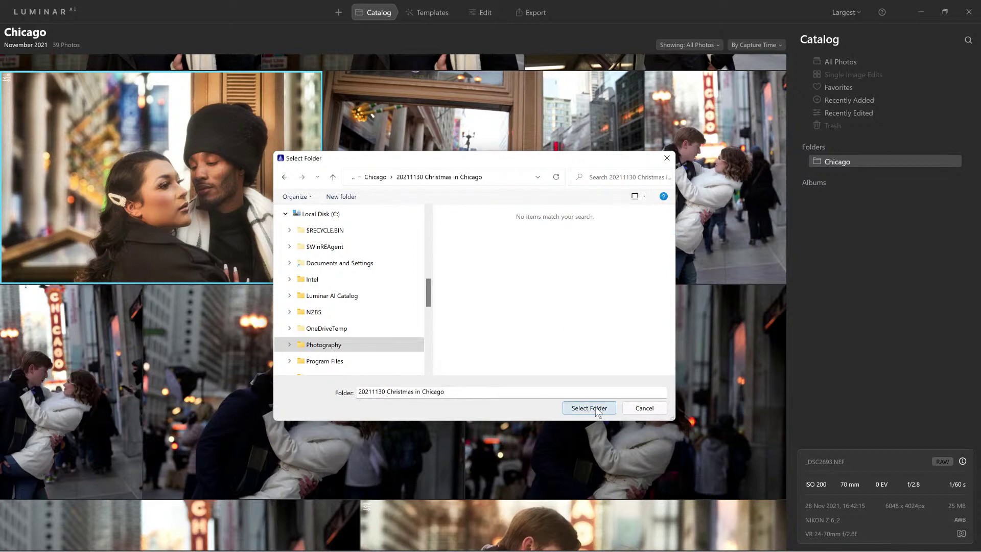
left_click(636, 407)
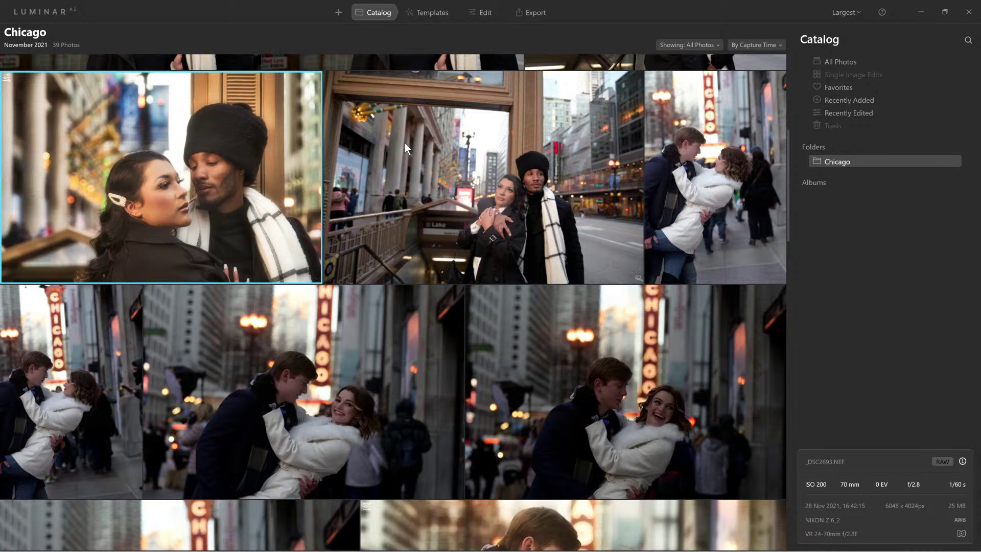
Step: Expand the catalog's Chicago folder, display its 20211130 Christmas in Chicago subfolder, and select the photo of the couple at the subway entrance
left_click(804, 162)
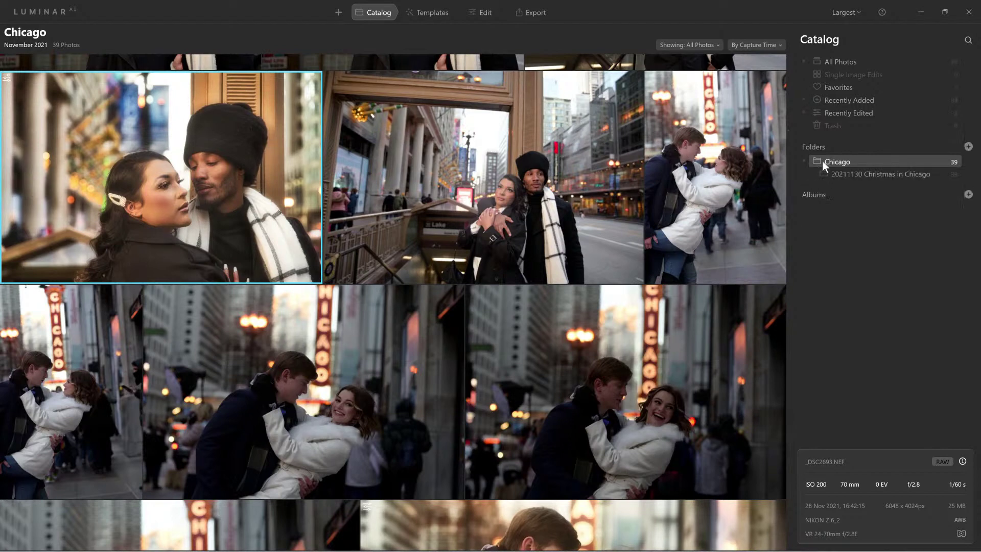
left_click(853, 176)
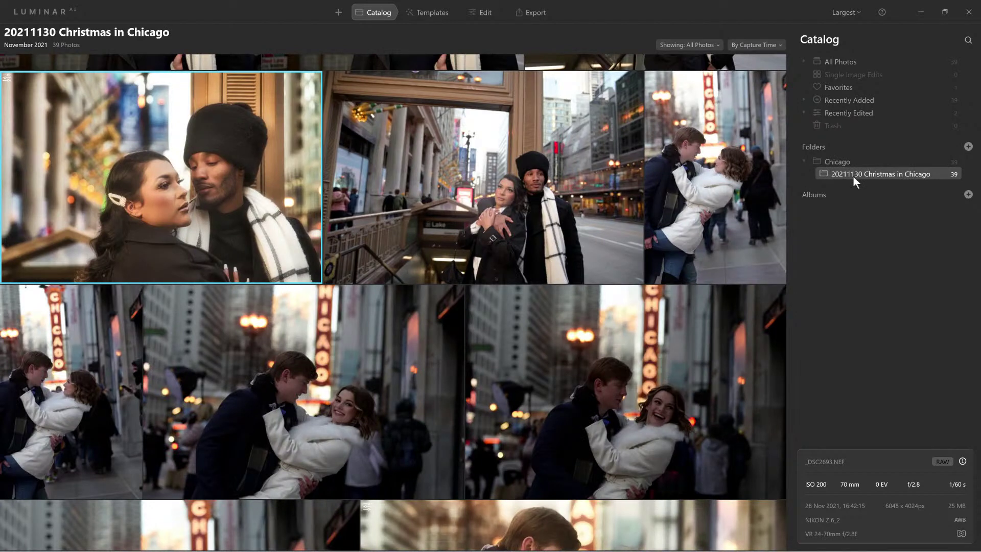
left_click(520, 194)
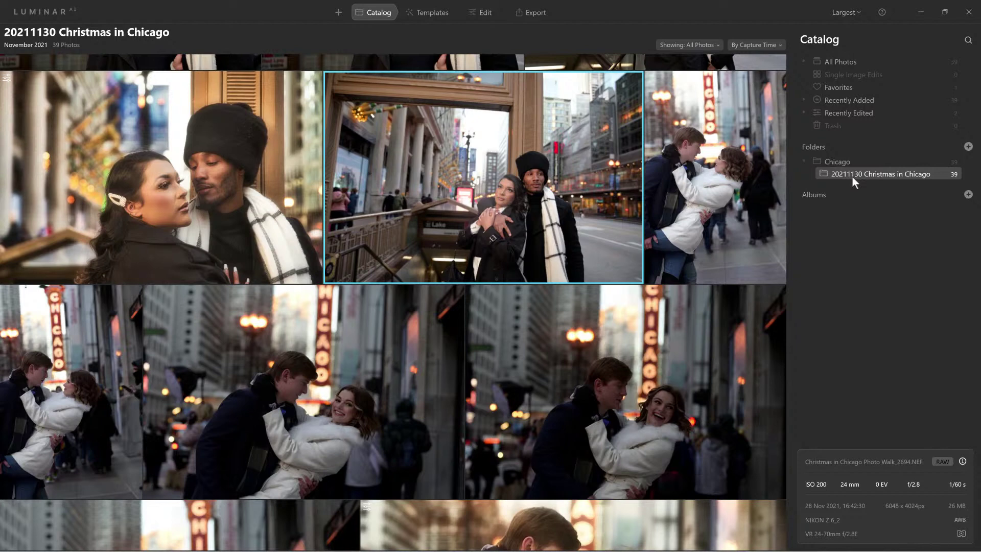
Step: Show the 20211130 Christmas in Chicago folder in File Explorer and open it
right_click(857, 170)
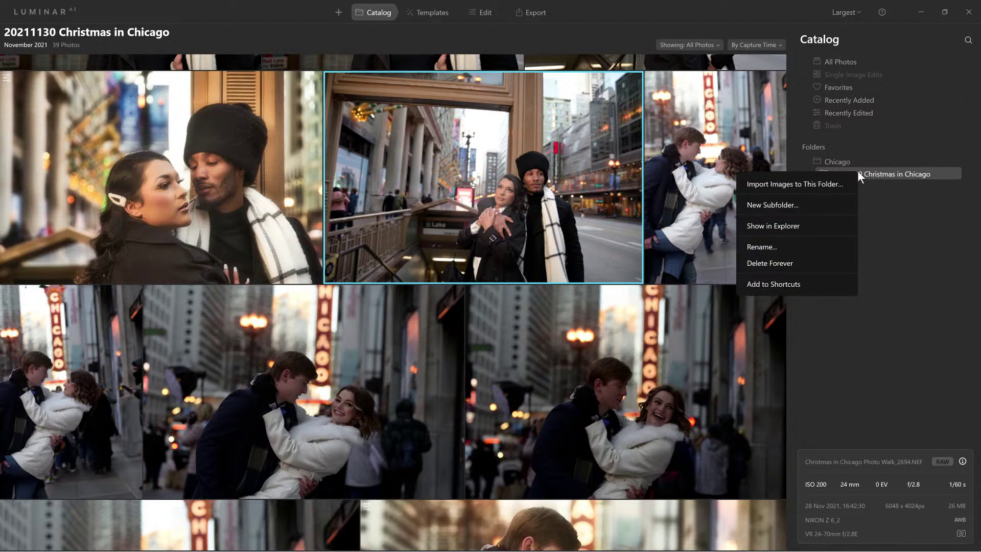
left_click(805, 225)
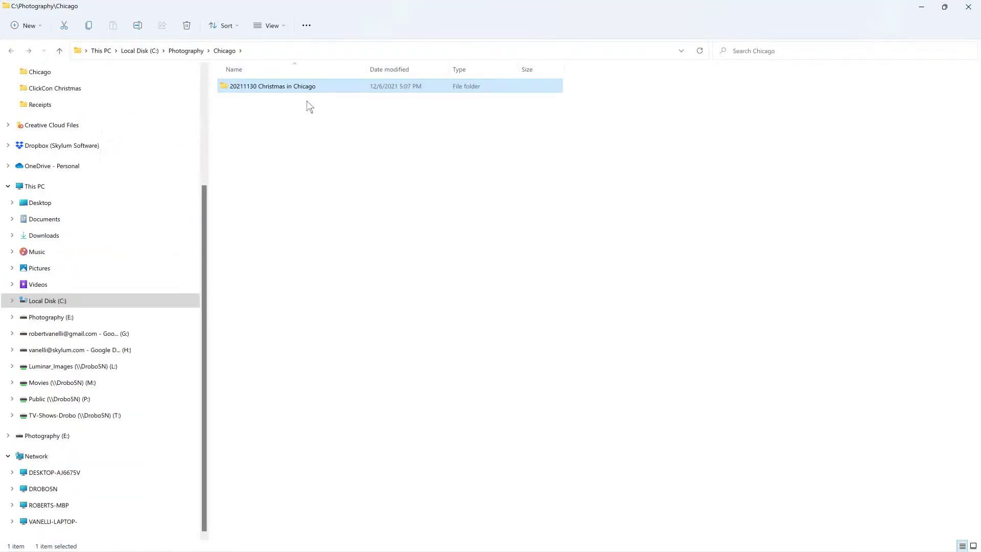
double_click(307, 89)
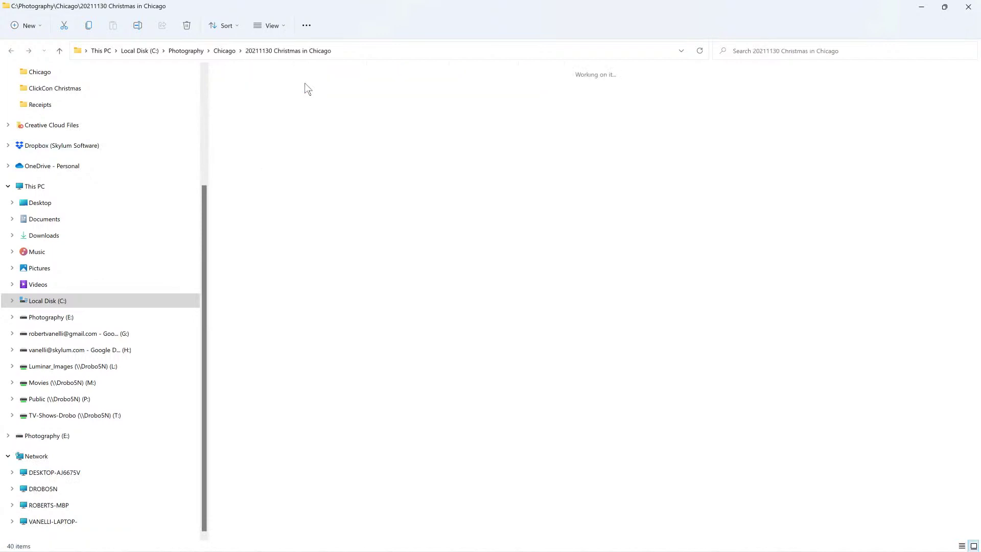
Step: Copy the file Christmas in Chicago Photo Walk_2719.NEF
left_click(516, 249)
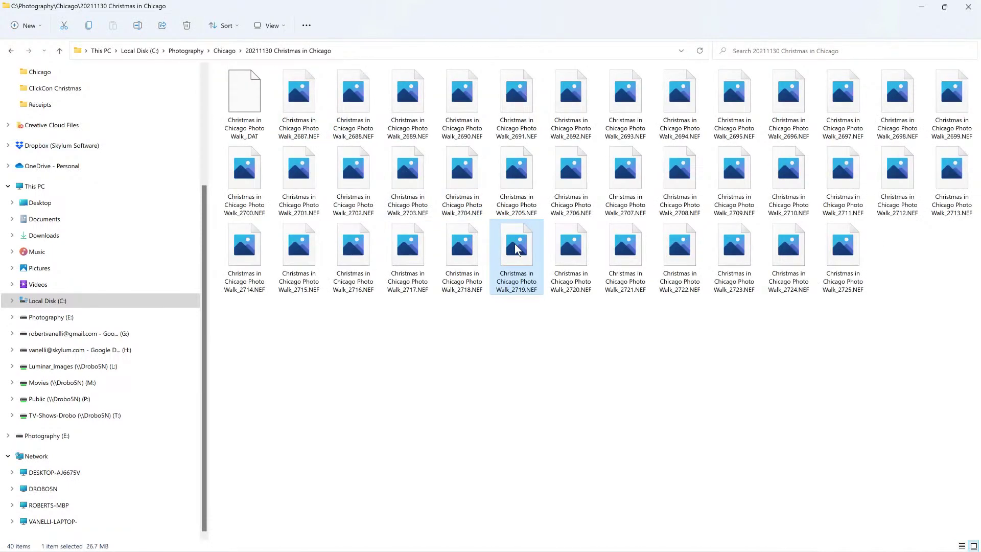
double_click(515, 249)
right_click(515, 245)
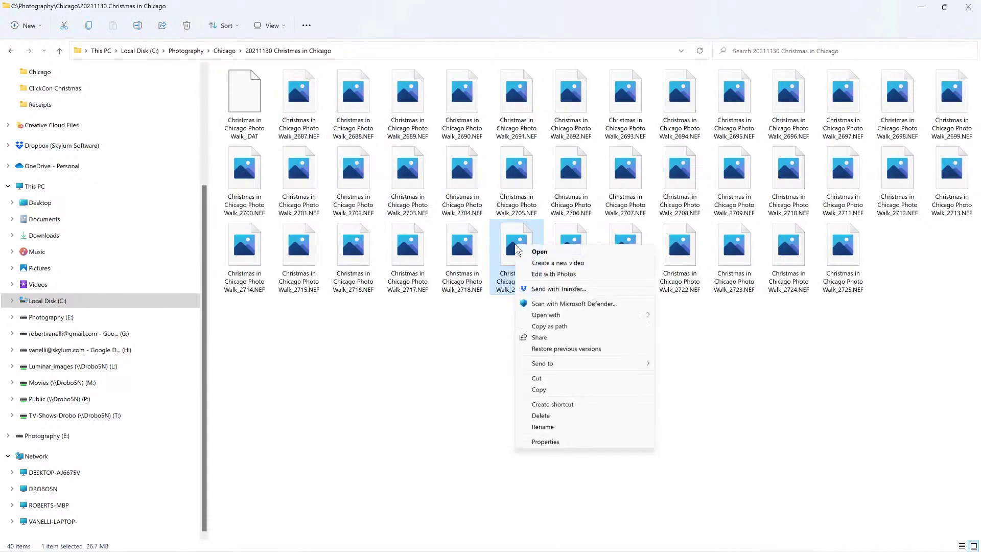
left_click(551, 390)
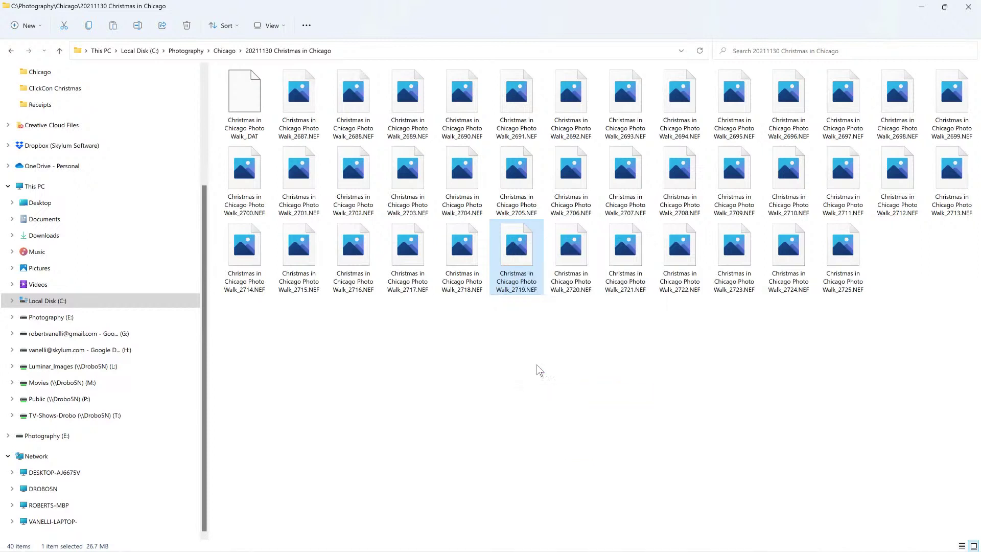
Step: Go up to the parent Chicago folder and create a new folder in it named "20221120 Christmas in Chicago"
left_click(209, 50)
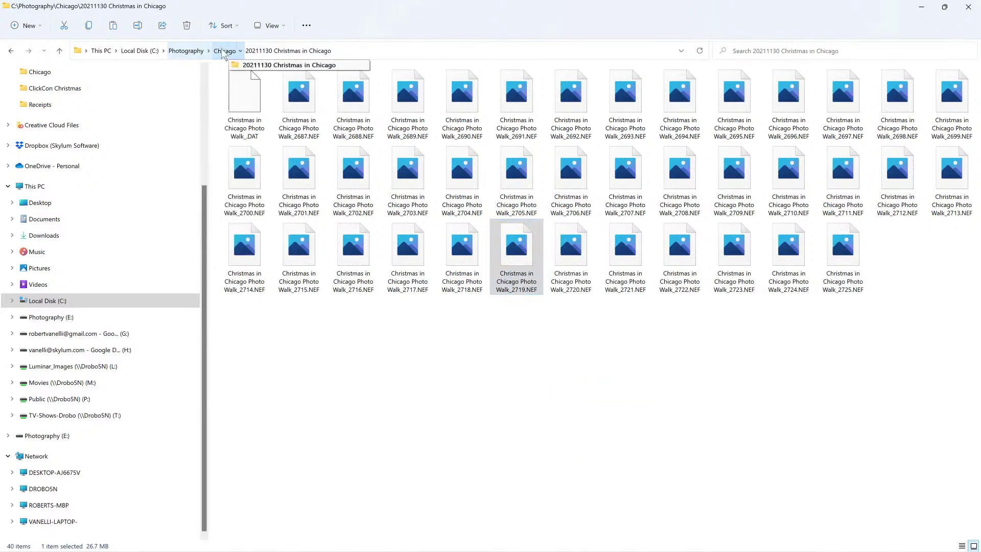
left_click(224, 50)
right_click(311, 128)
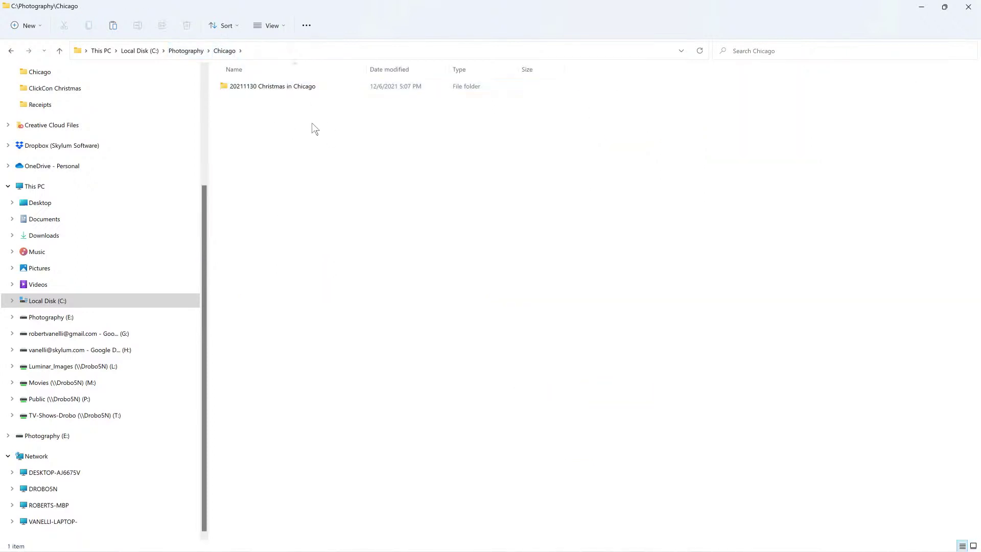
mouse_move(388, 260)
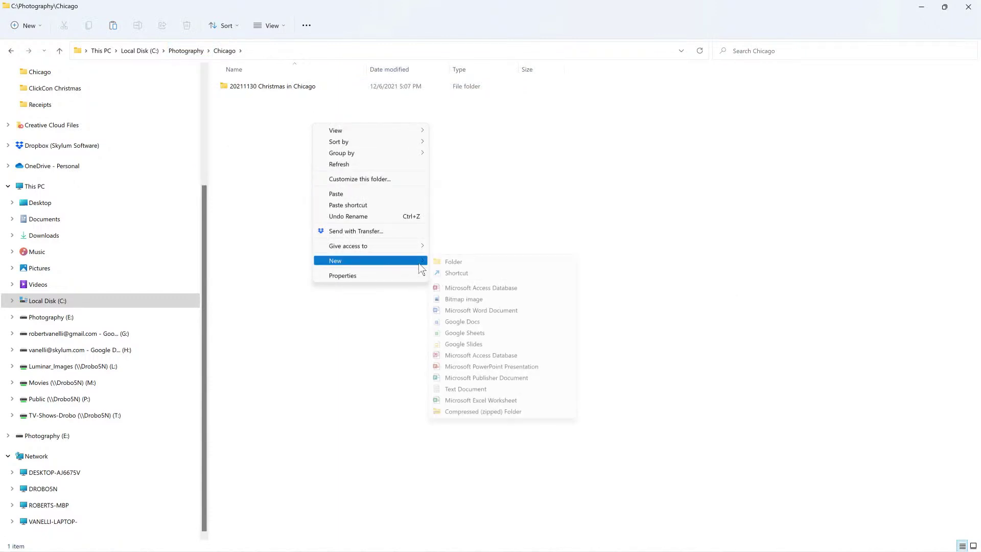
left_click(450, 262)
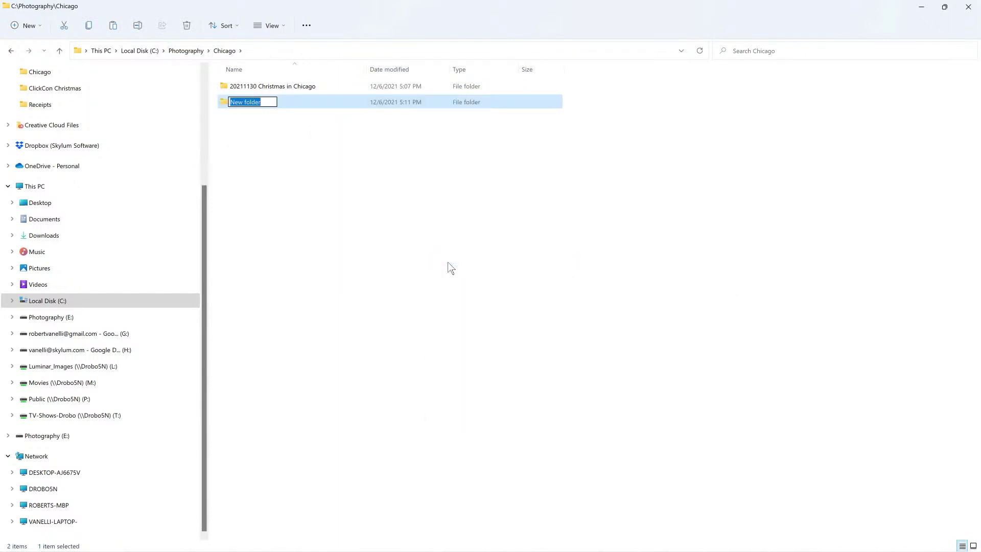
type("2022")
type("1120 Christ")
type(" in")
key("BackSpace")
key("BackSpace")
key("BackSpace")
key("BackSpace")
type("mas in C")
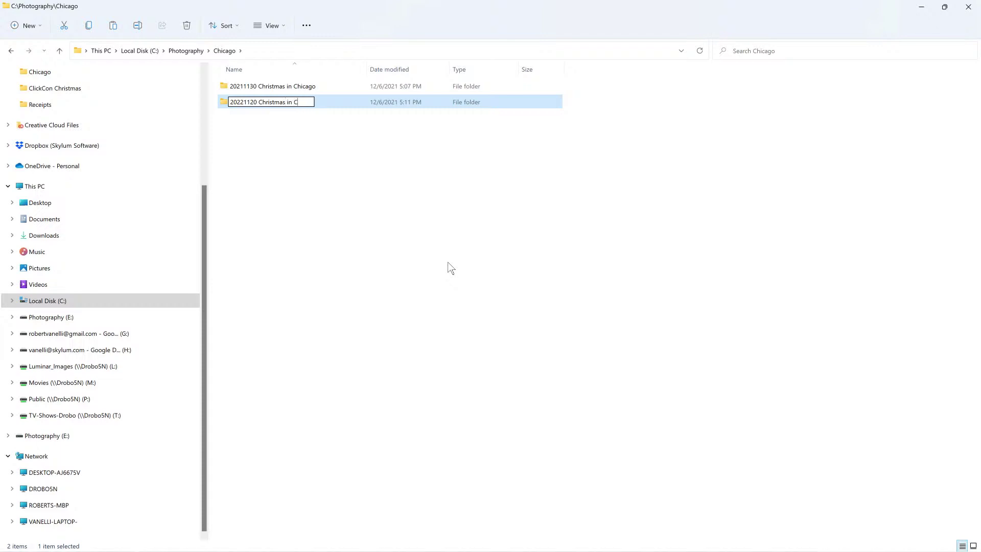
type("hicago")
key("Return")
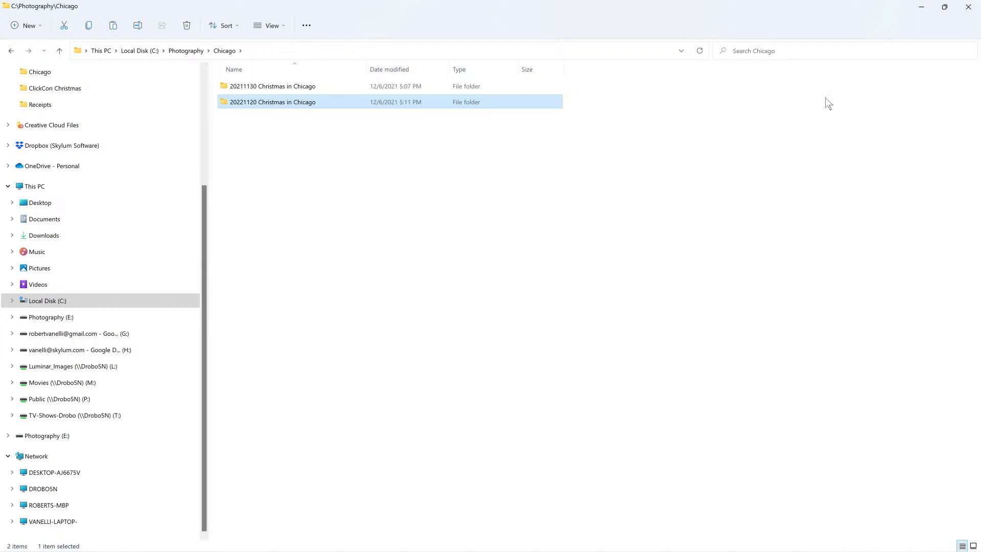
Step: Close File Explorer and check the catalog's Chicago folder, Recently Added, Favorites and All Photos, ending on the 20211130 Christmas in Chicago subfolder
left_click(976, 7)
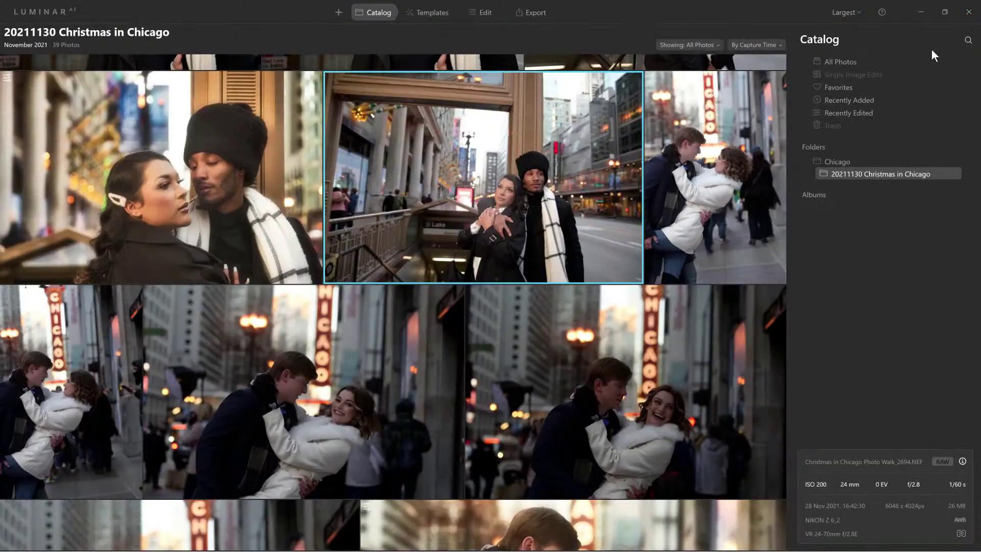
left_click(837, 162)
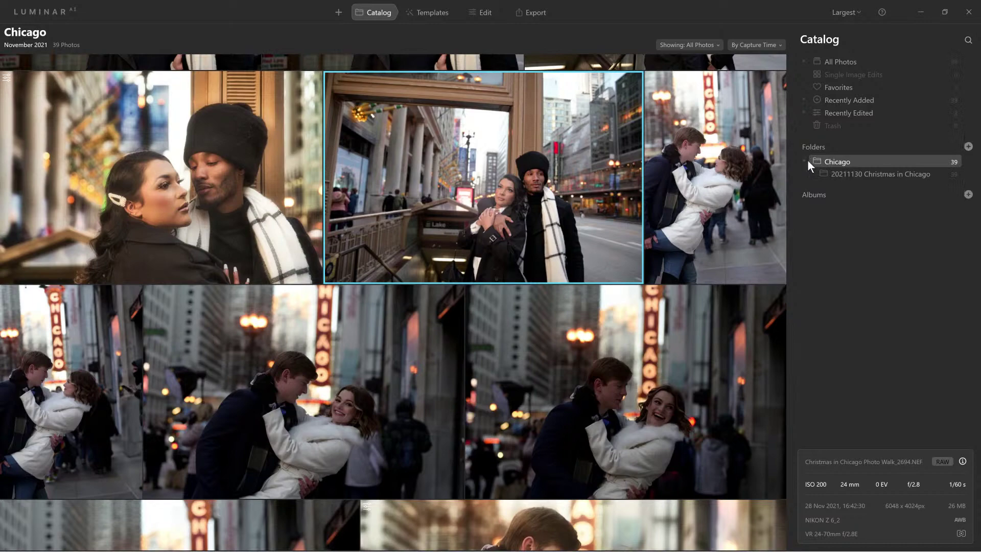
left_click(828, 178)
left_click(826, 163)
left_click(842, 100)
left_click(842, 86)
left_click(843, 62)
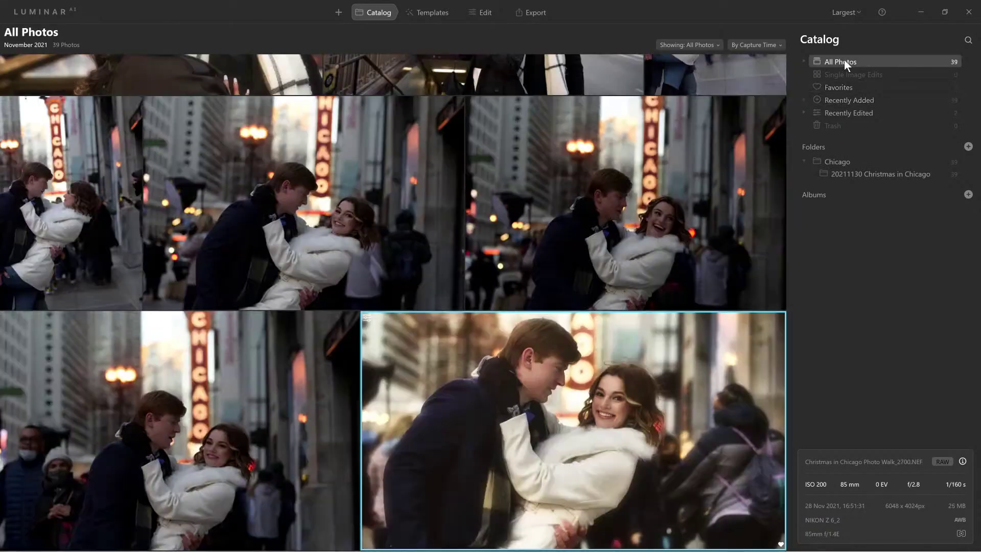
left_click(835, 175)
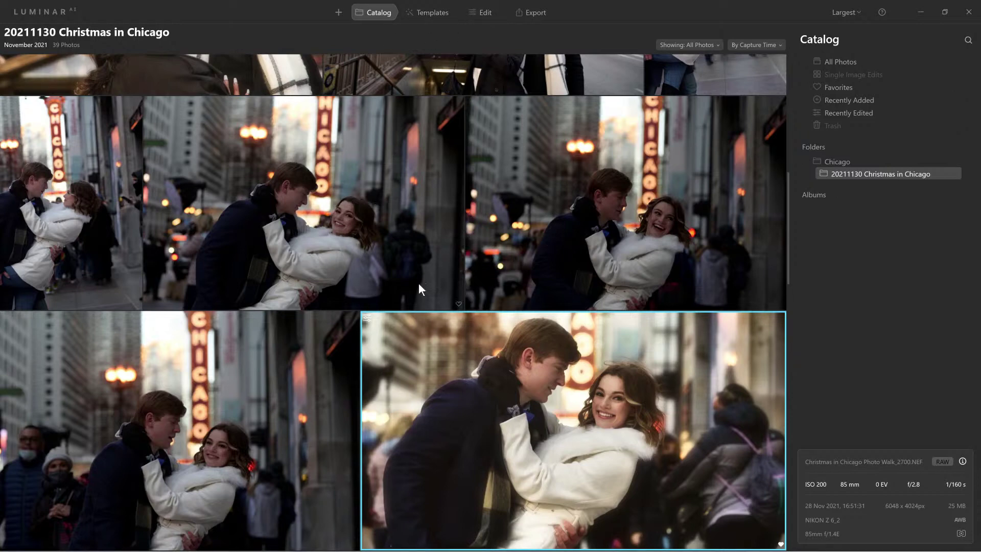
Step: Show the catalog's Chicago folder in File Explorer, open it to check its subfolders, and close File Explorer
double_click(601, 419)
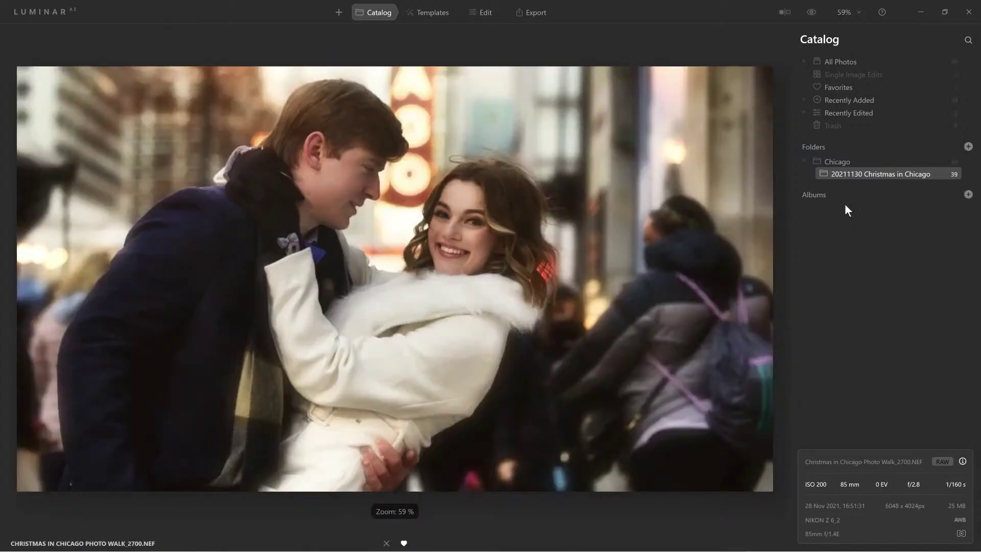
left_click(839, 160)
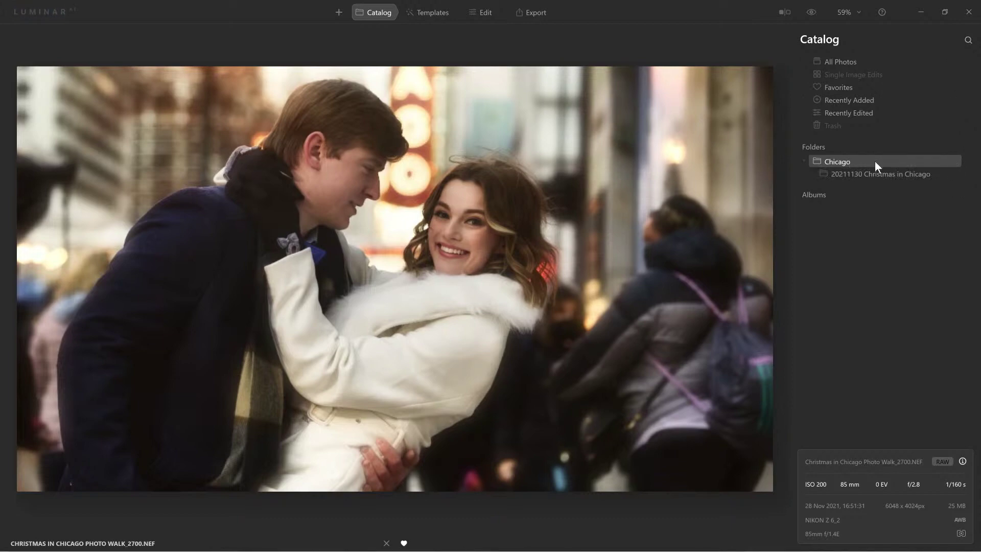
right_click(875, 160)
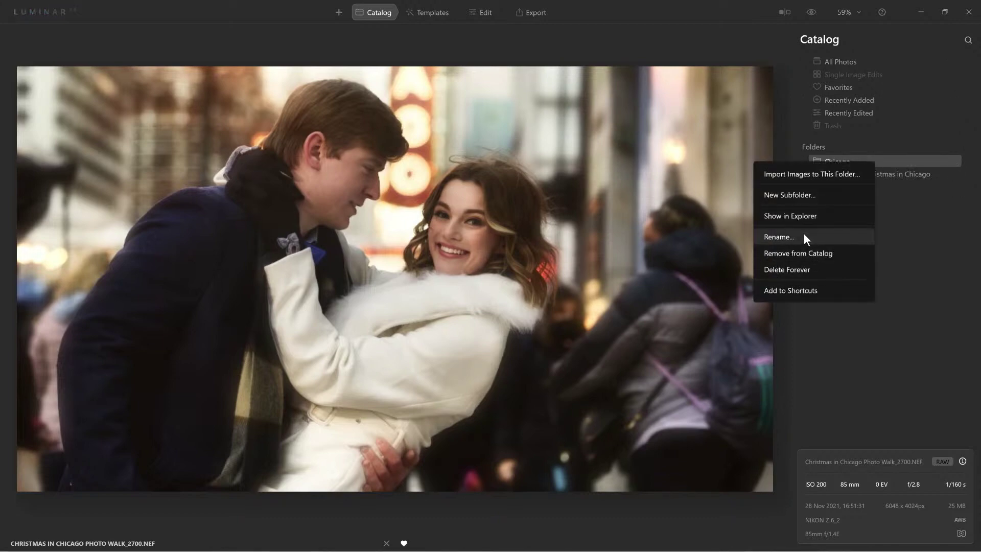
left_click(805, 216)
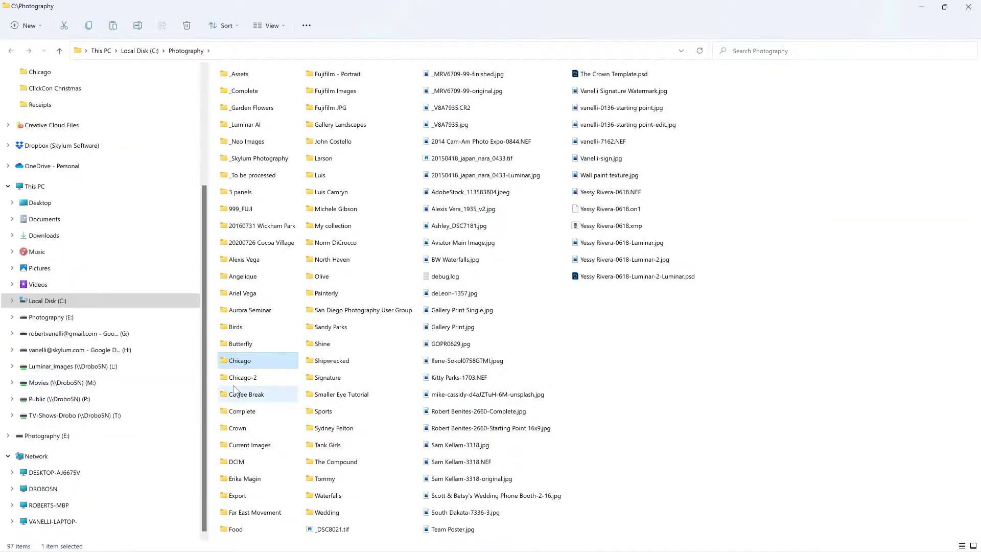
double_click(250, 364)
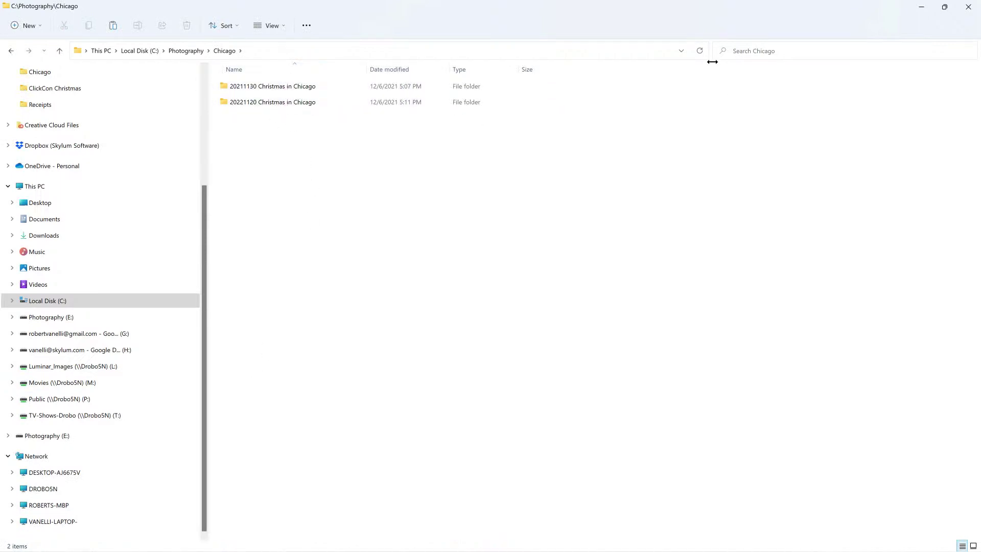
left_click(968, 7)
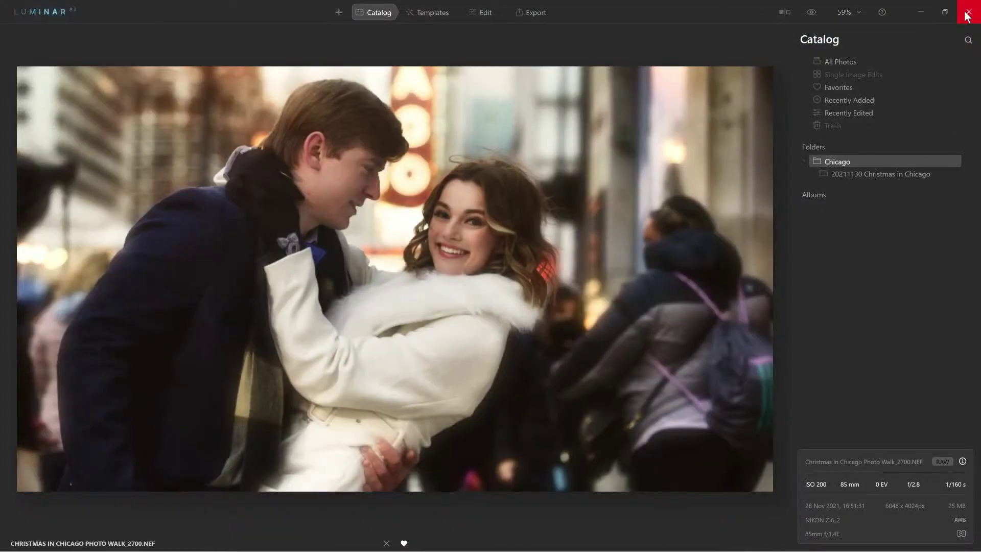
Step: Close Luminar AI and launch it again to refresh the catalog's folders
left_click(967, 11)
mouse_move(234, 551)
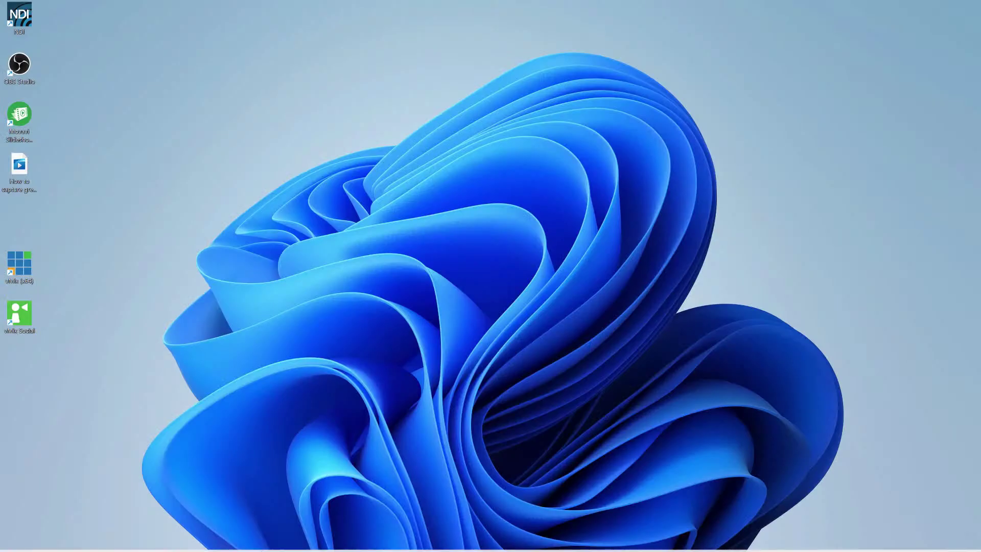
left_click(331, 540)
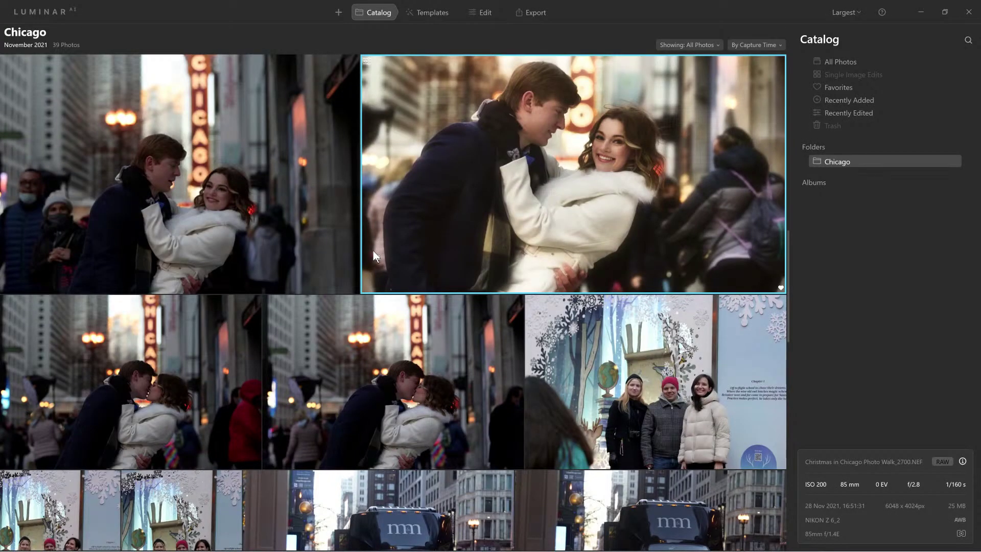
Step: Expand the Chicago folder, check the 20221120 and 20211130 Christmas in Chicago subfolders, and return to the Chicago folder
left_click(805, 162)
left_click(870, 186)
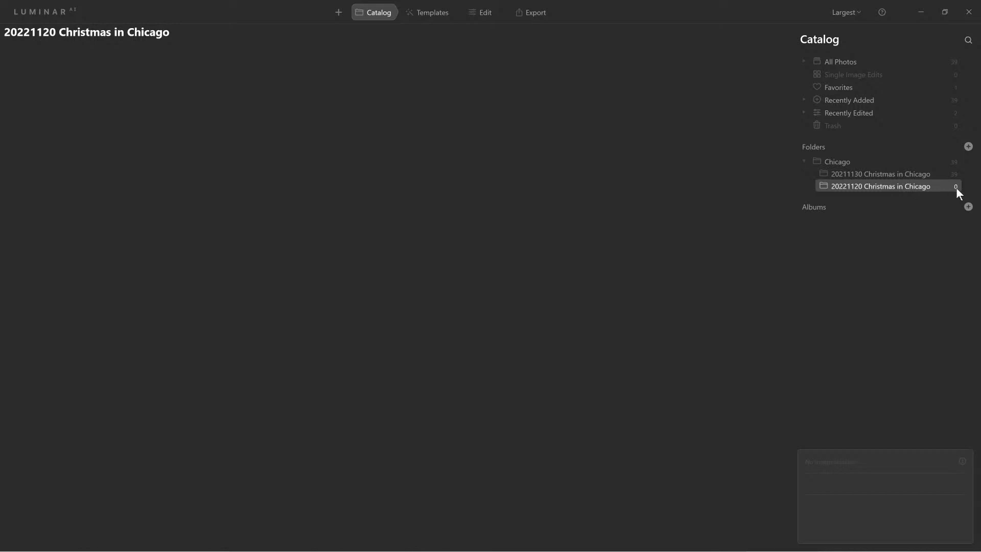
left_click(889, 175)
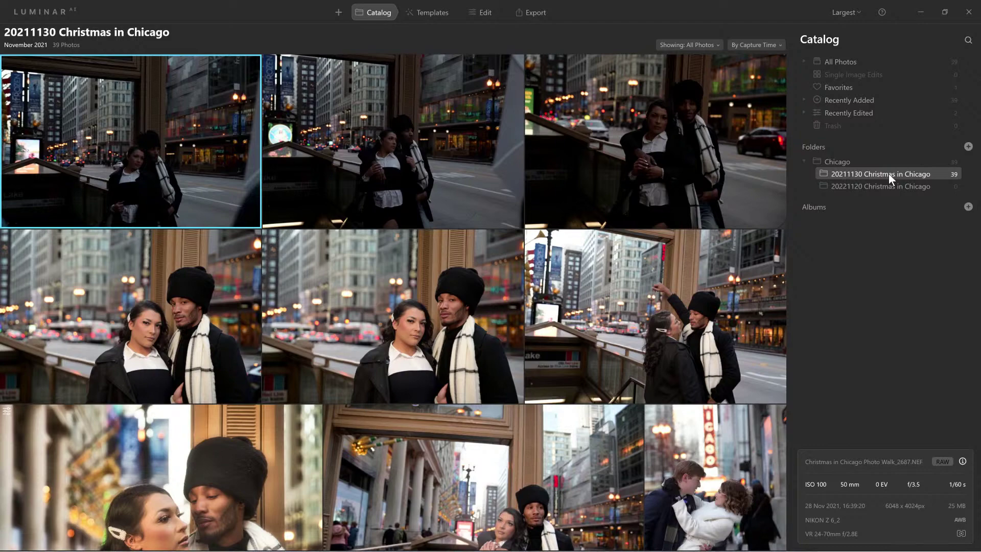
left_click(838, 162)
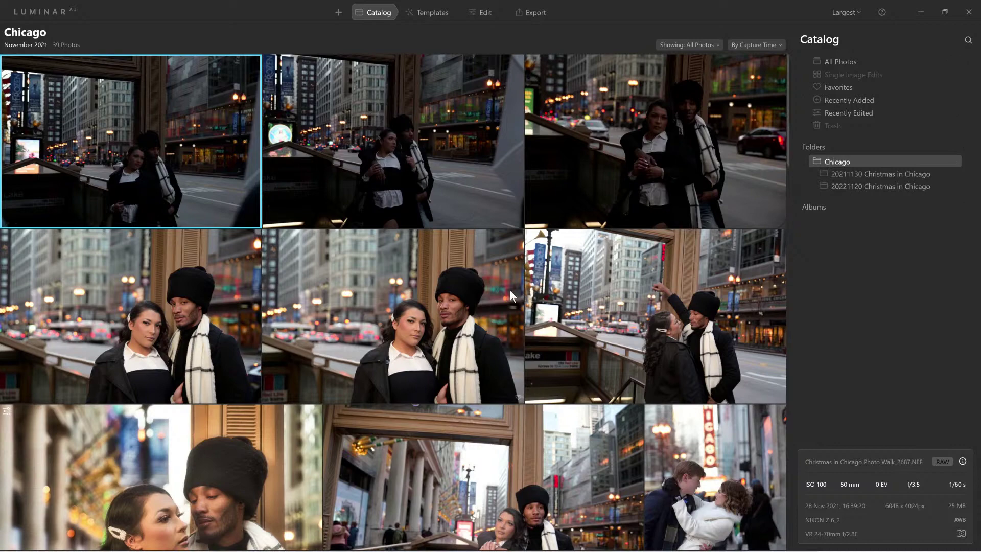
Step: Open Christmas in Chicago Photo Walk_2693.NEF, copy its adjustments, and return to the photo grid
scroll(510, 290, "down", 5)
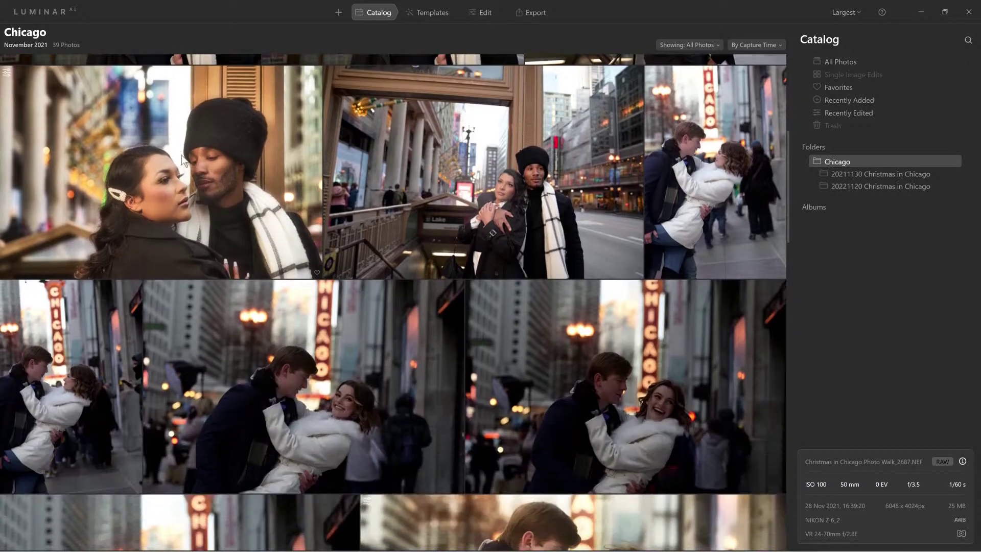
double_click(182, 155)
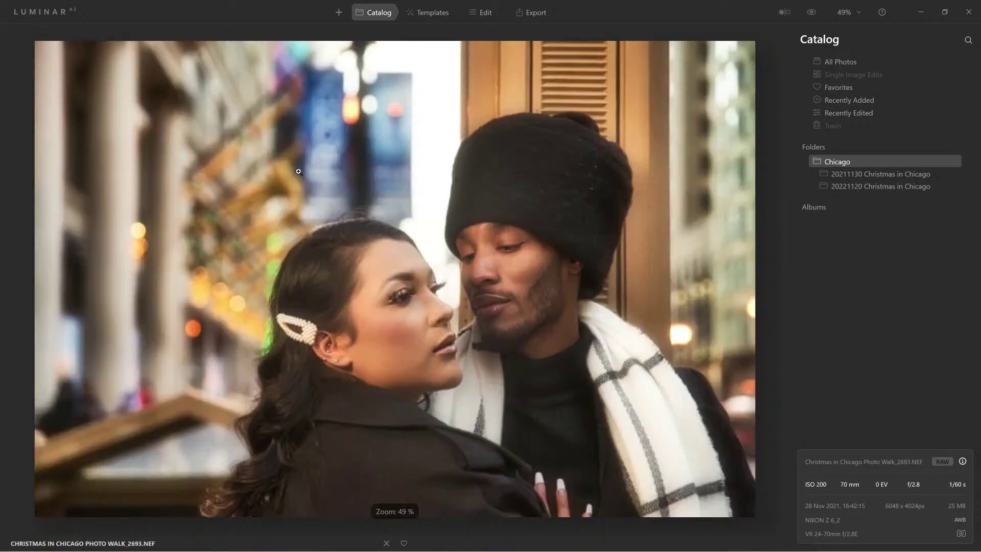
right_click(502, 193)
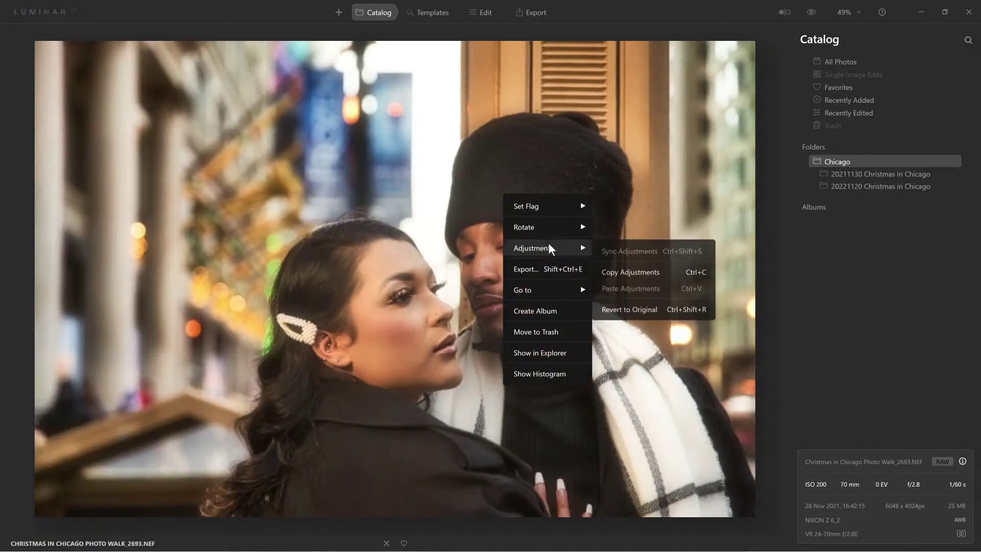
left_click(642, 272)
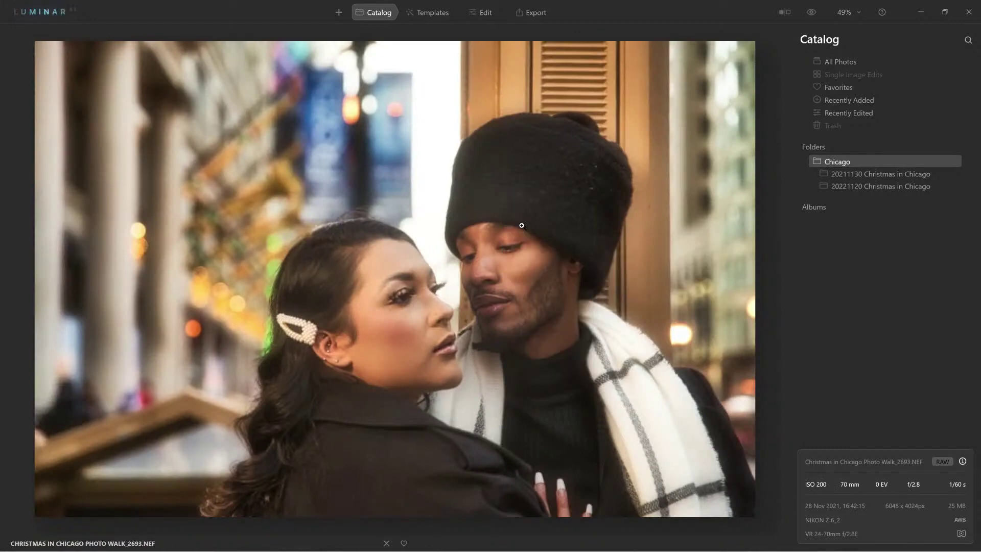
double_click(521, 225)
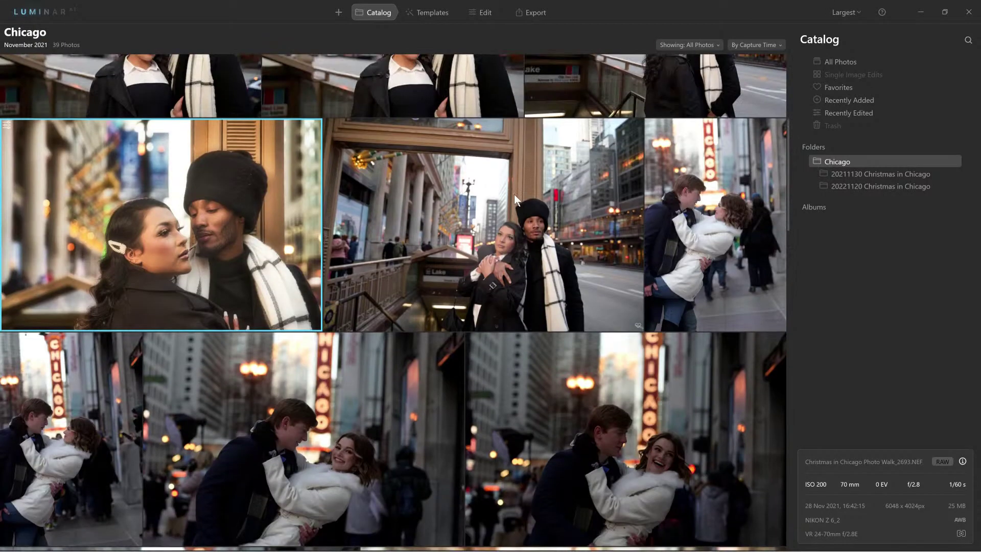
double_click(511, 208)
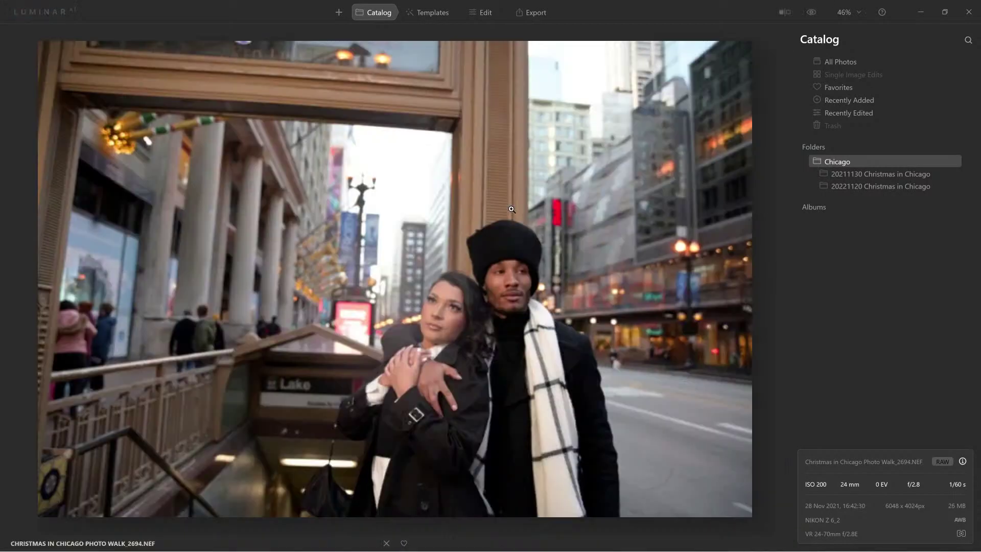
right_click(511, 209)
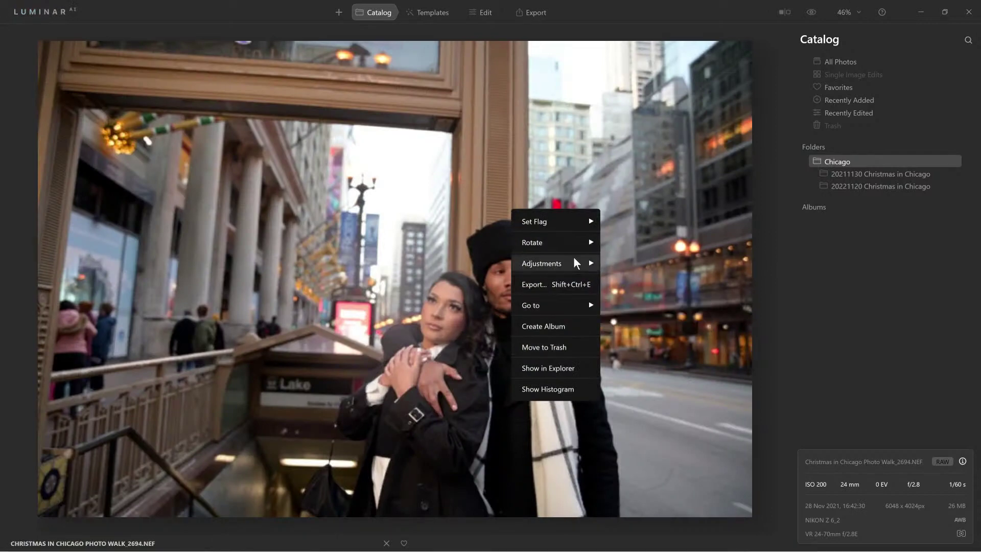
mouse_move(579, 260)
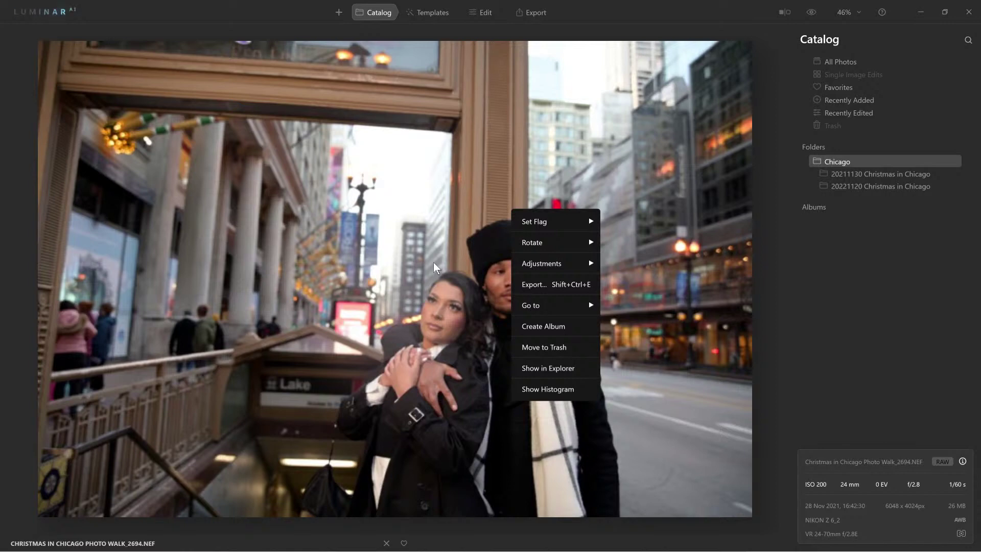
left_click(354, 270)
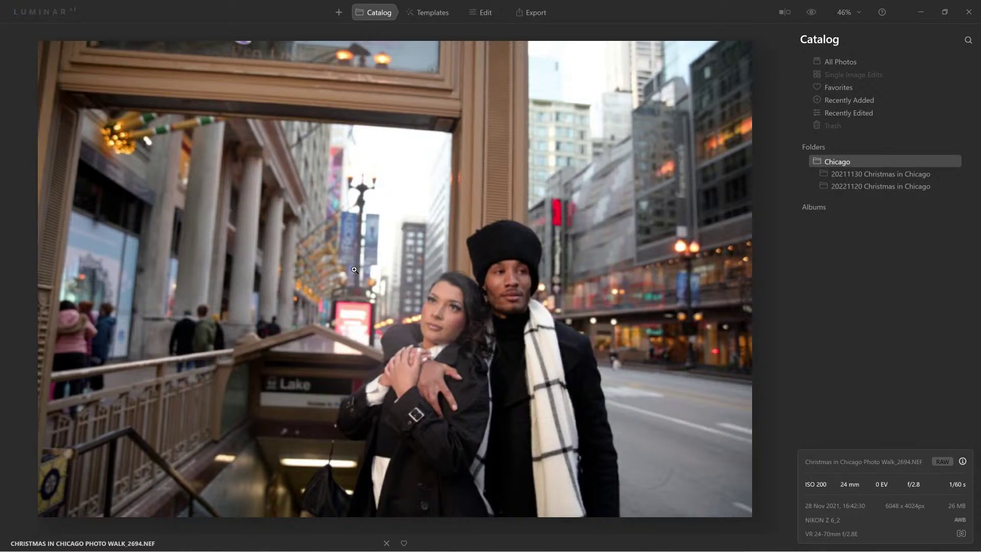
double_click(354, 268)
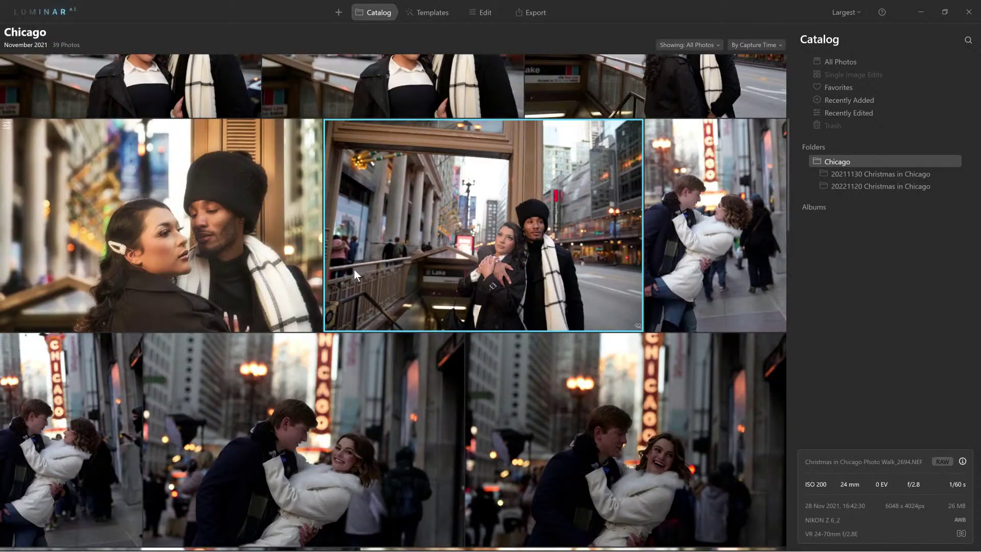
Step: Reopen Christmas in Chicago Photo Walk_2693.NEF, copy its adjustments again, and go back to the grid
left_click(239, 244)
double_click(239, 245)
right_click(485, 259)
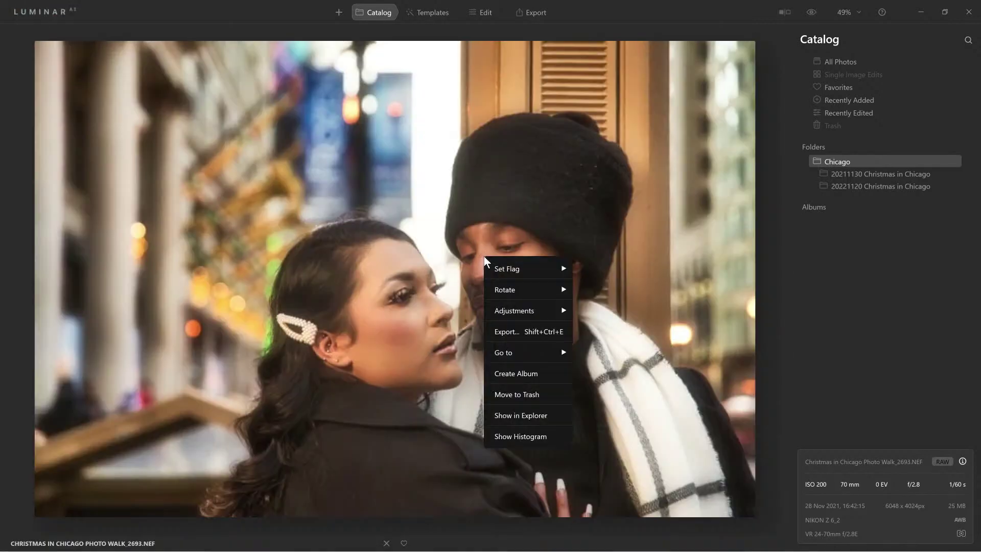
mouse_move(517, 305)
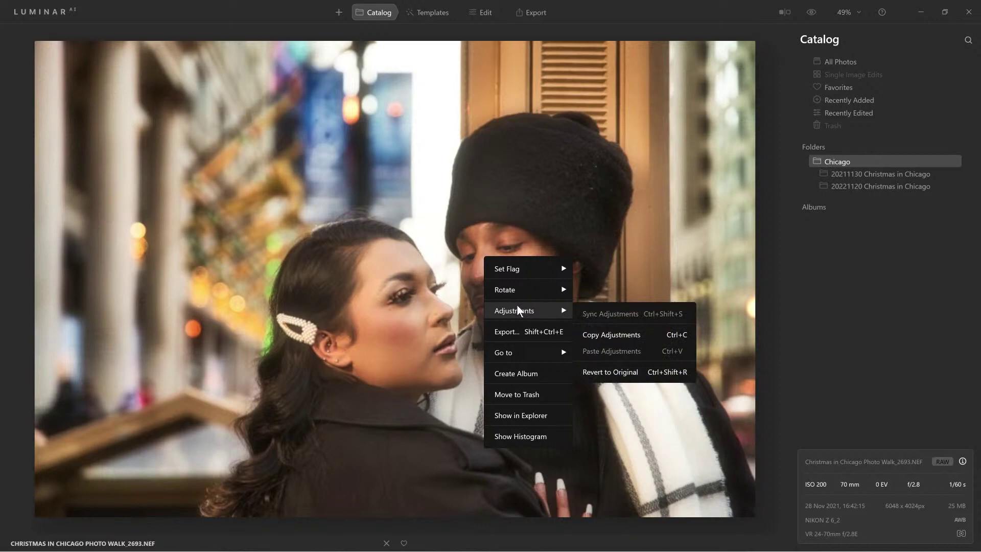
left_click(622, 335)
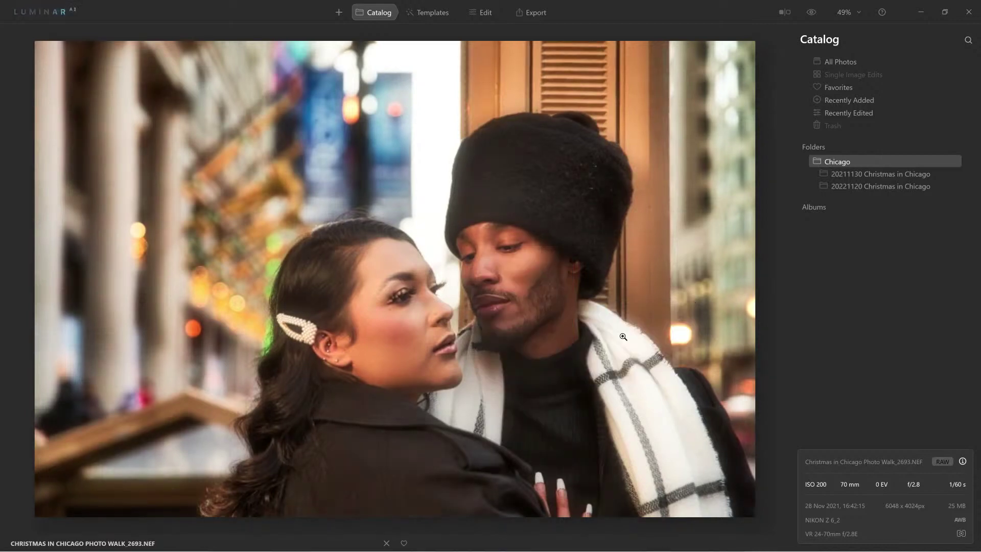
double_click(474, 283)
Step: Try to paste the copied adjustments onto Christmas in Chicago Photo Walk_2694.NEF, and cancel the Print dialog
left_click(466, 259)
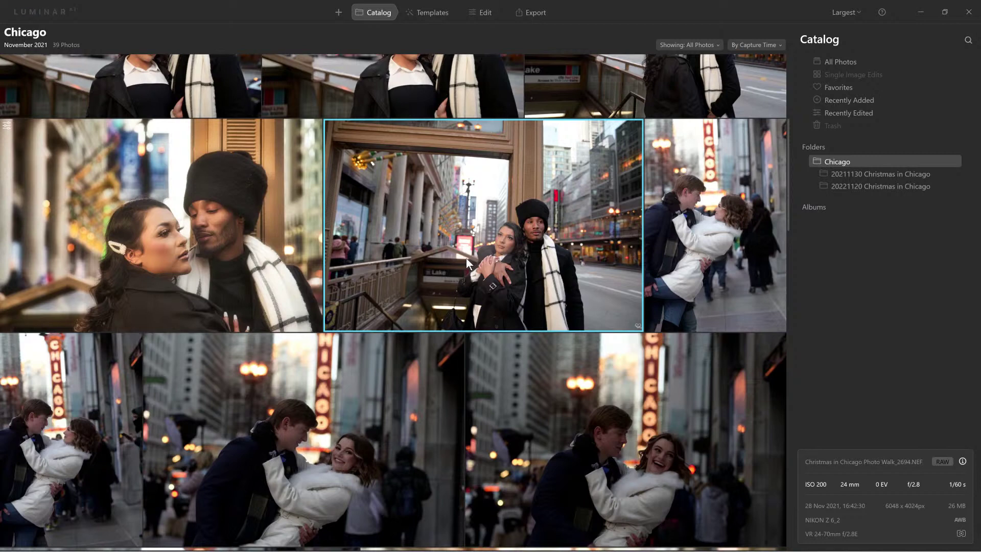
key("ctrl+shift+v")
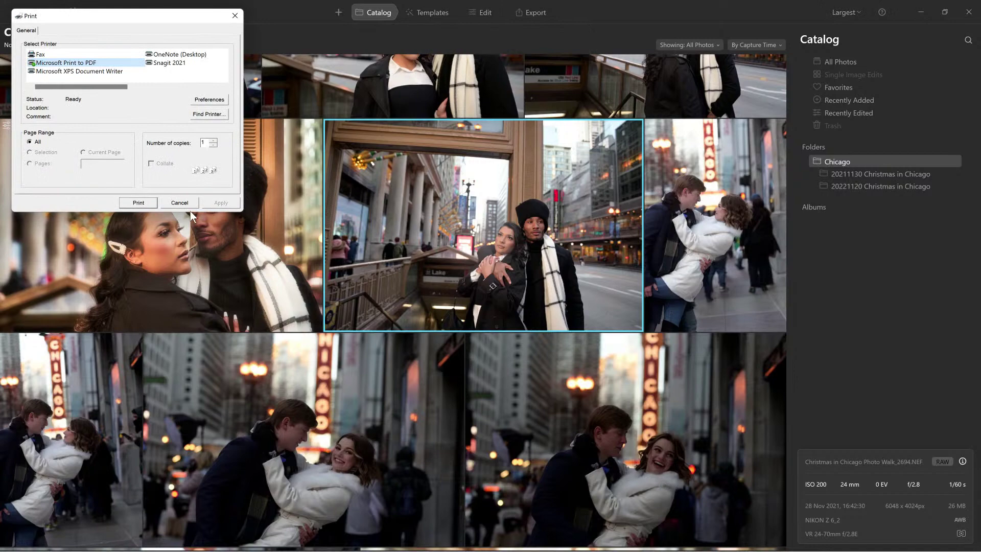
left_click(177, 203)
Step: Open Christmas in Chicago Photo Walk_2693.NEF for editing and compare it with Enhance AI switched off and on, and with its unedited version
left_click(253, 219)
double_click(253, 214)
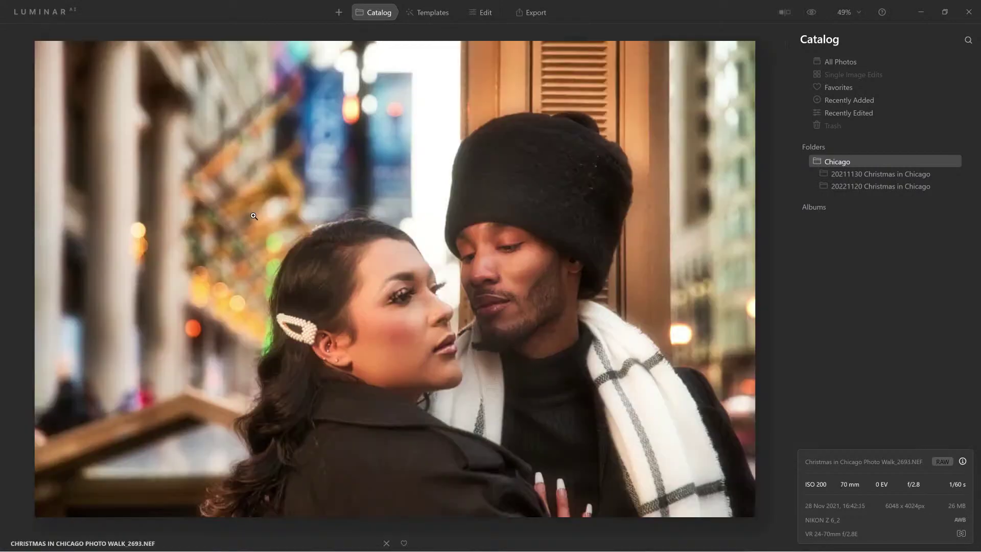
left_click(483, 14)
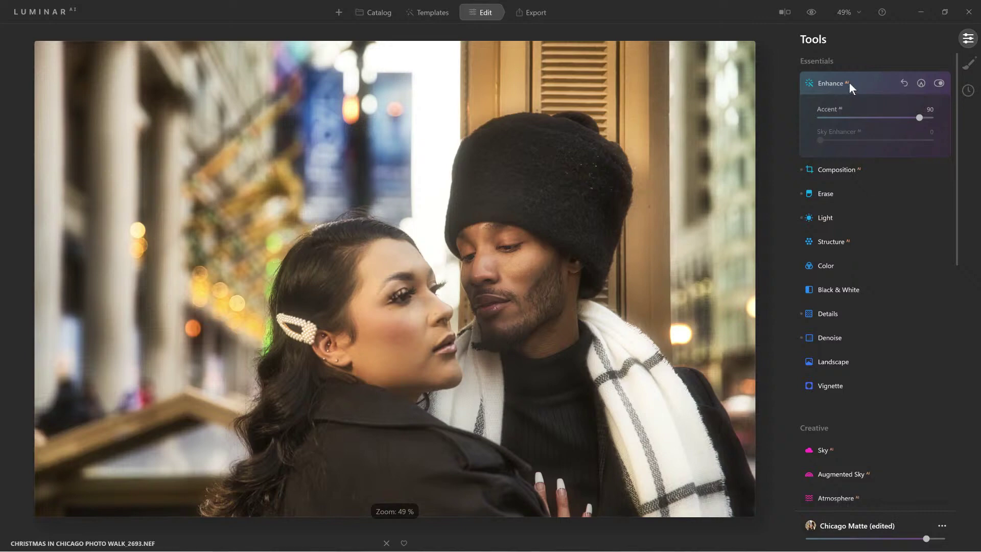
left_click(939, 83)
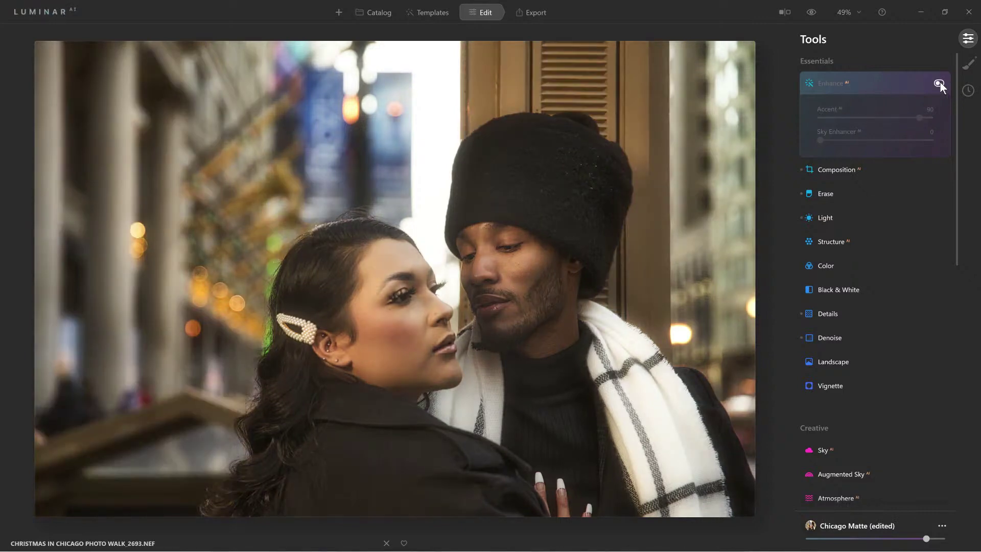
left_click(939, 82)
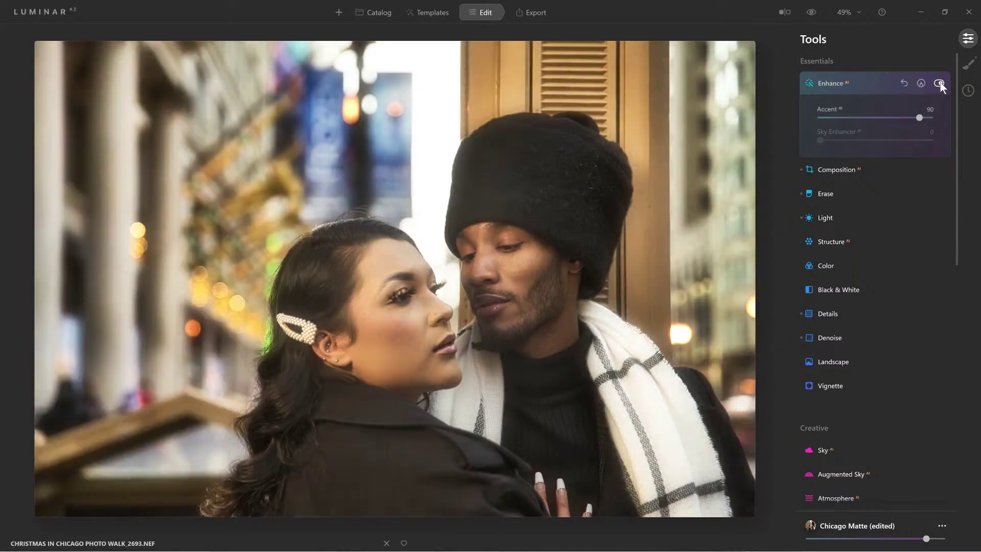
left_click(811, 13)
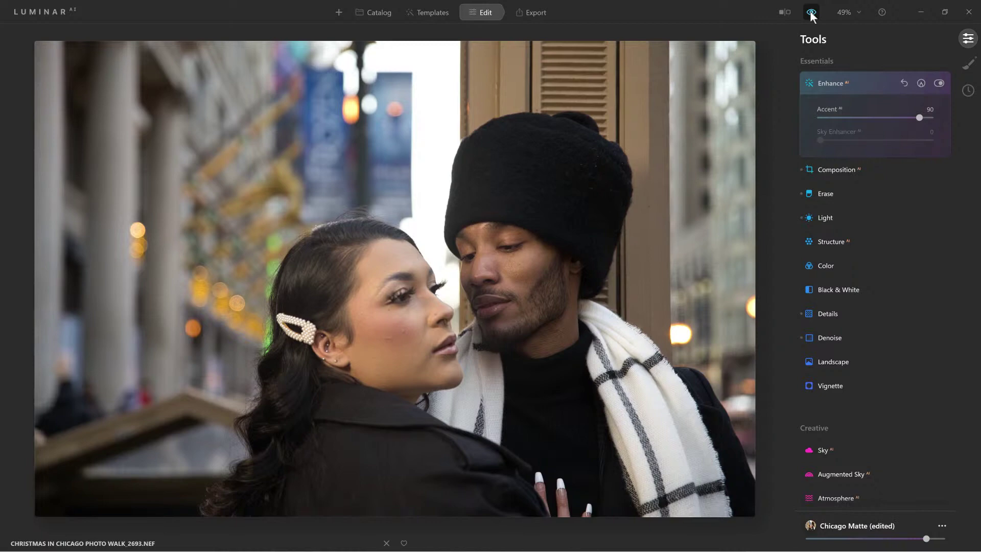
left_click(811, 13)
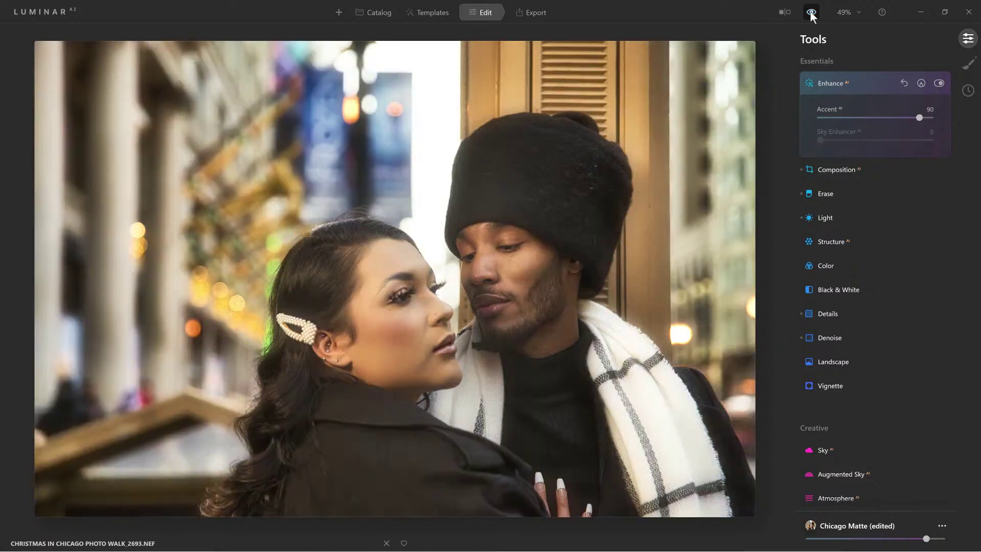
Step: Compare the photo with the Mystical tool's effect switched off and on, and return to the catalog grid
scroll(860, 360, "down", 3)
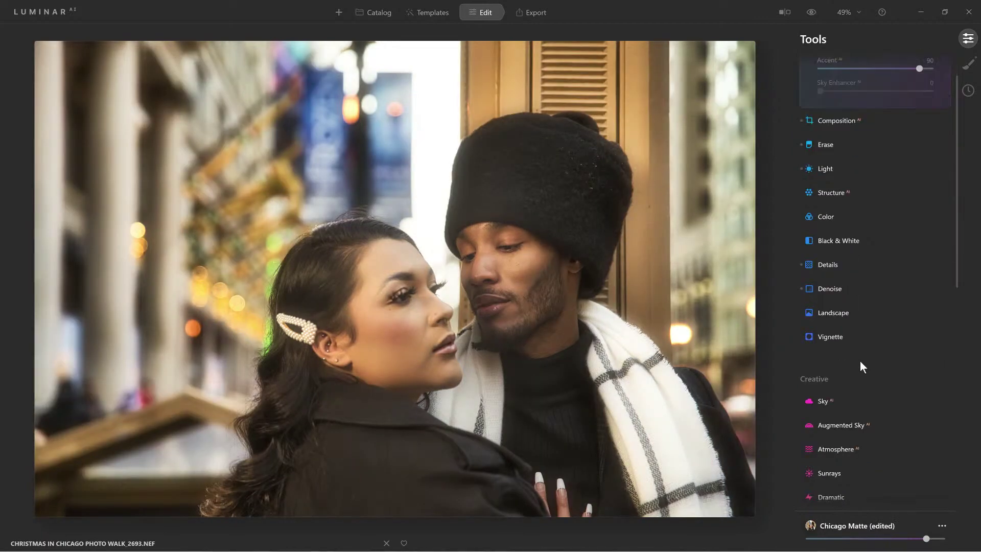
scroll(860, 360, "down", 2)
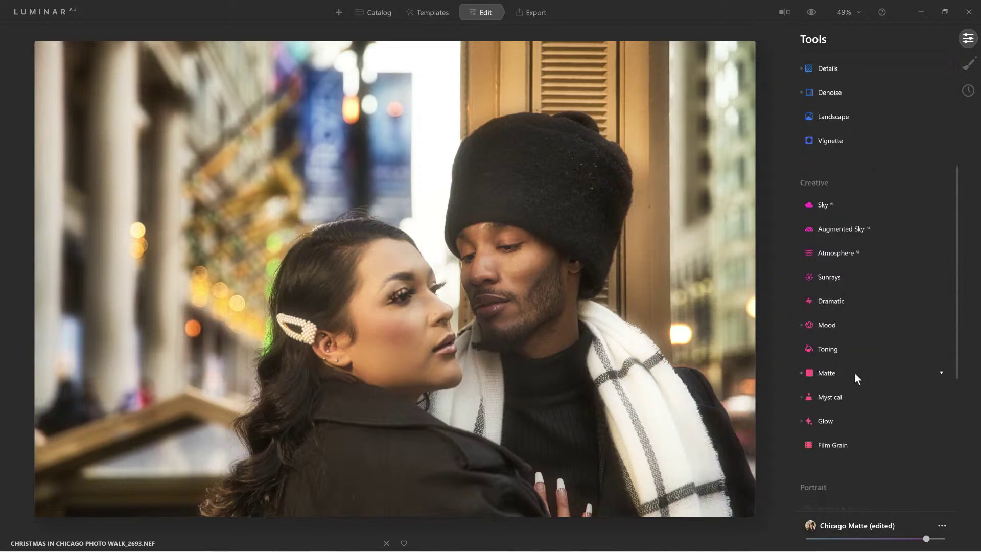
left_click(826, 398)
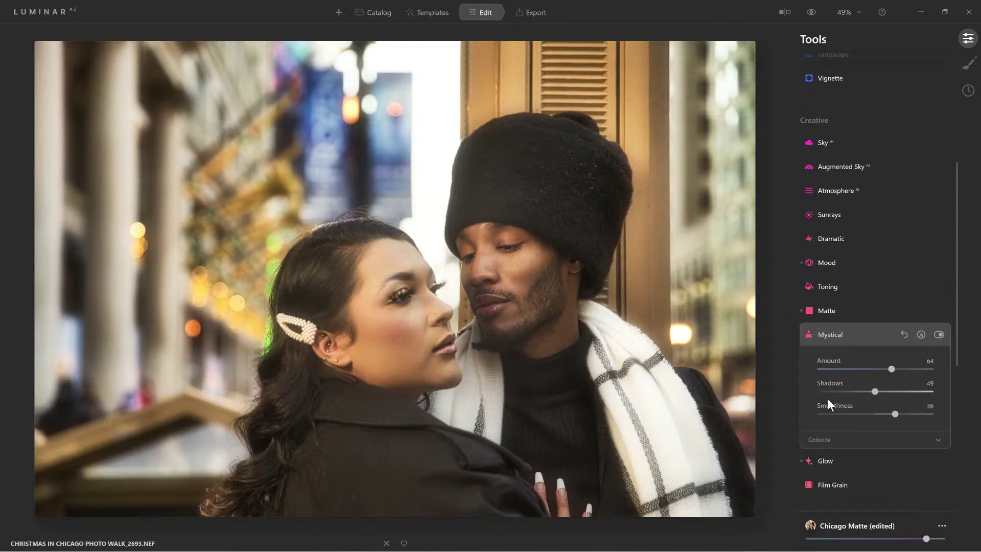
left_click(939, 334)
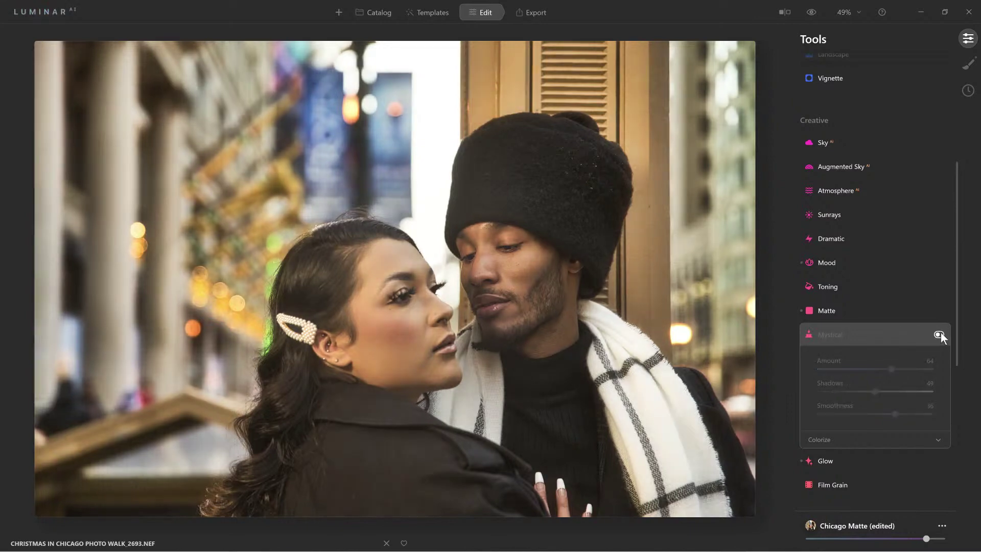
left_click(939, 334)
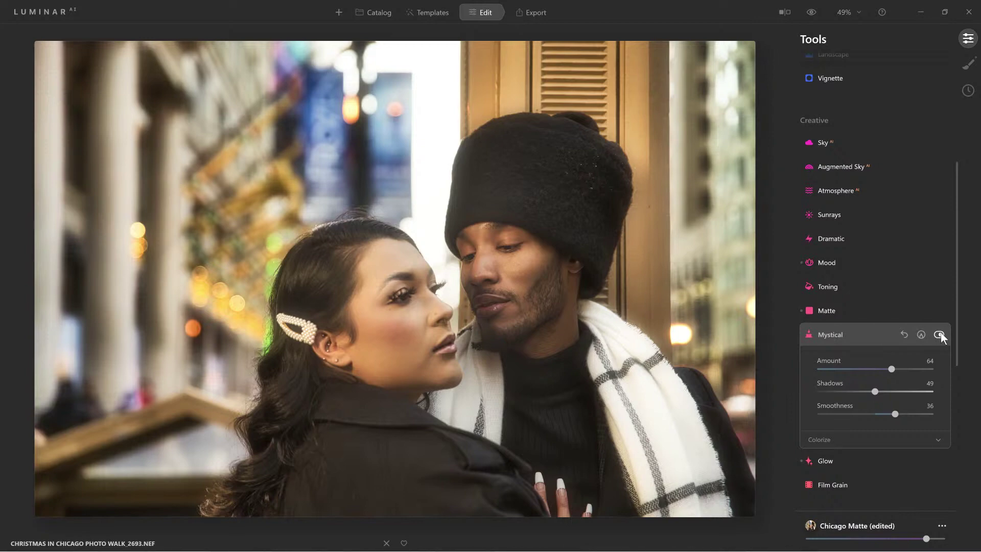
key("g")
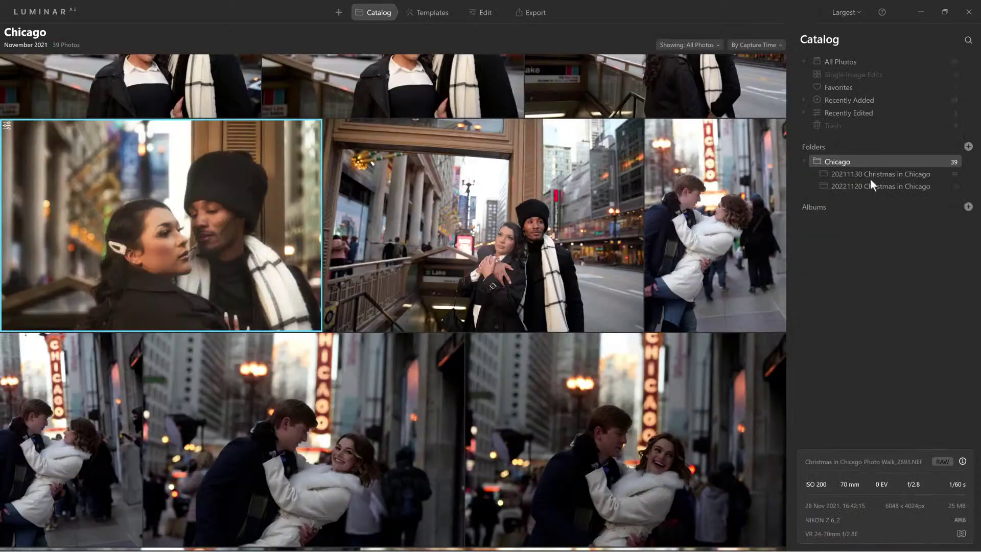